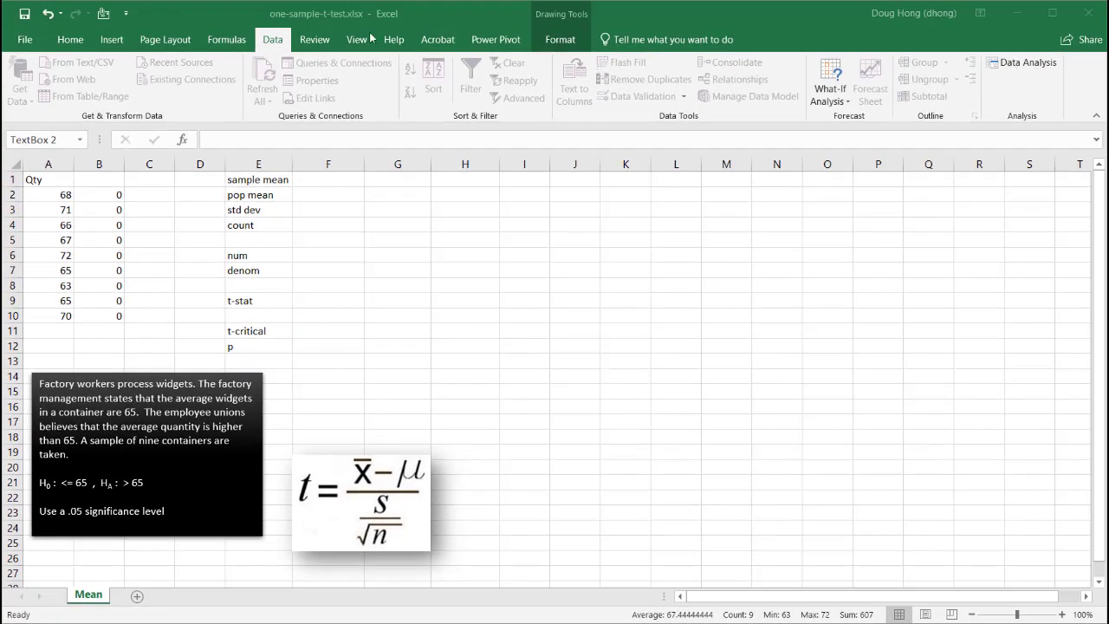
# - Open the data analysis tool "t-Test: Two-Sample Assuming Unequal Variances"
pyautogui.click(1006, 65)
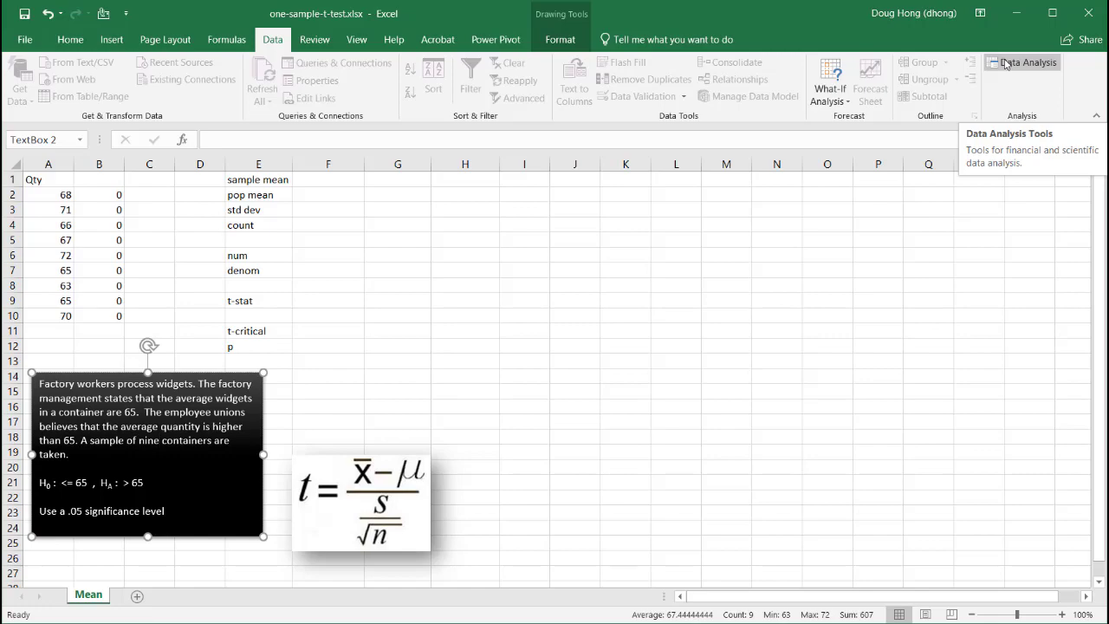
pyautogui.click(1004, 64)
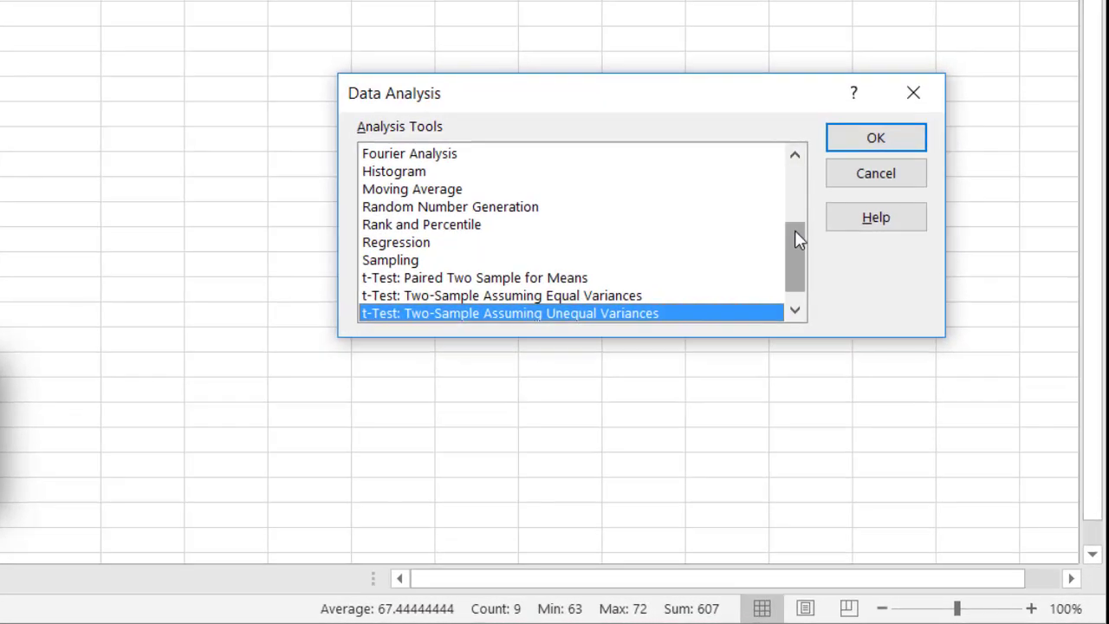
pyautogui.moveTo(795, 232); pyautogui.dragTo(794, 277)
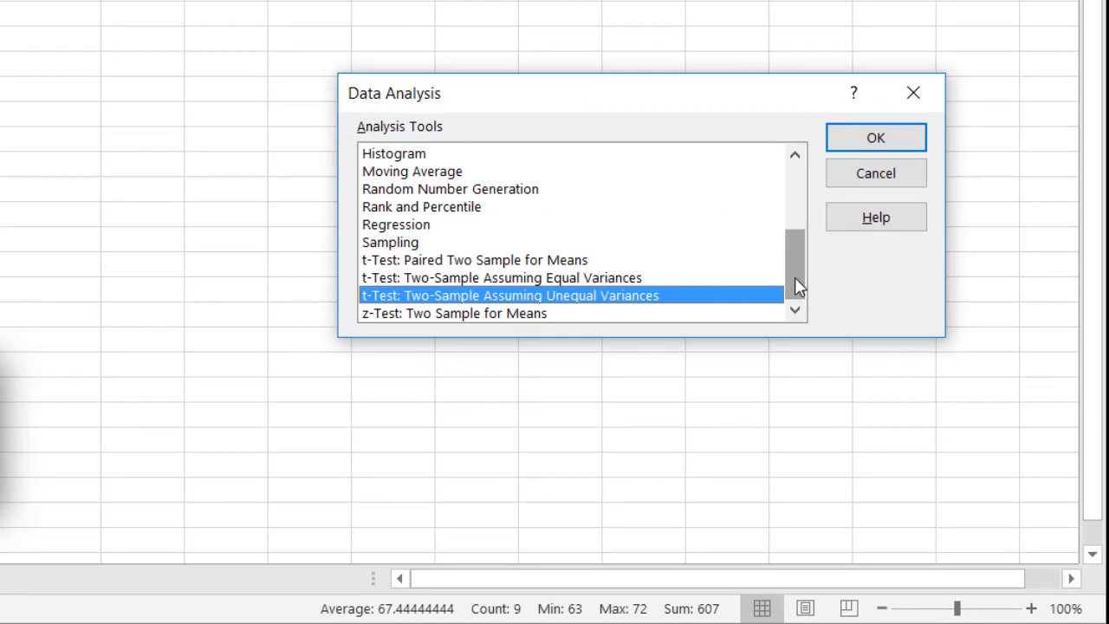
pyautogui.click(450, 262)
pyautogui.click(427, 278)
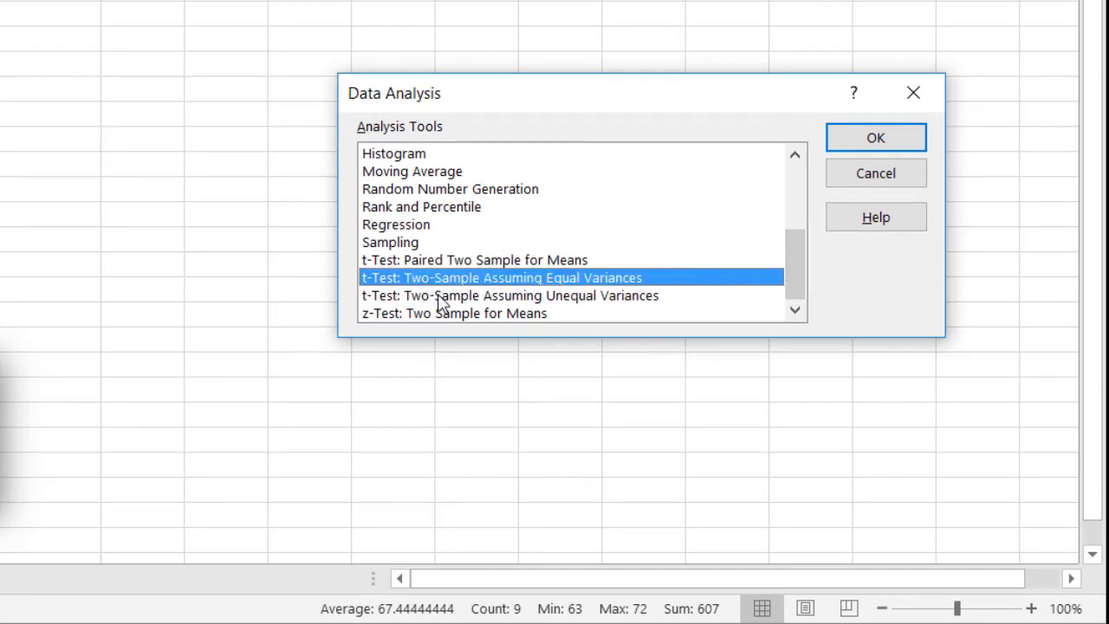
pyautogui.click(439, 297)
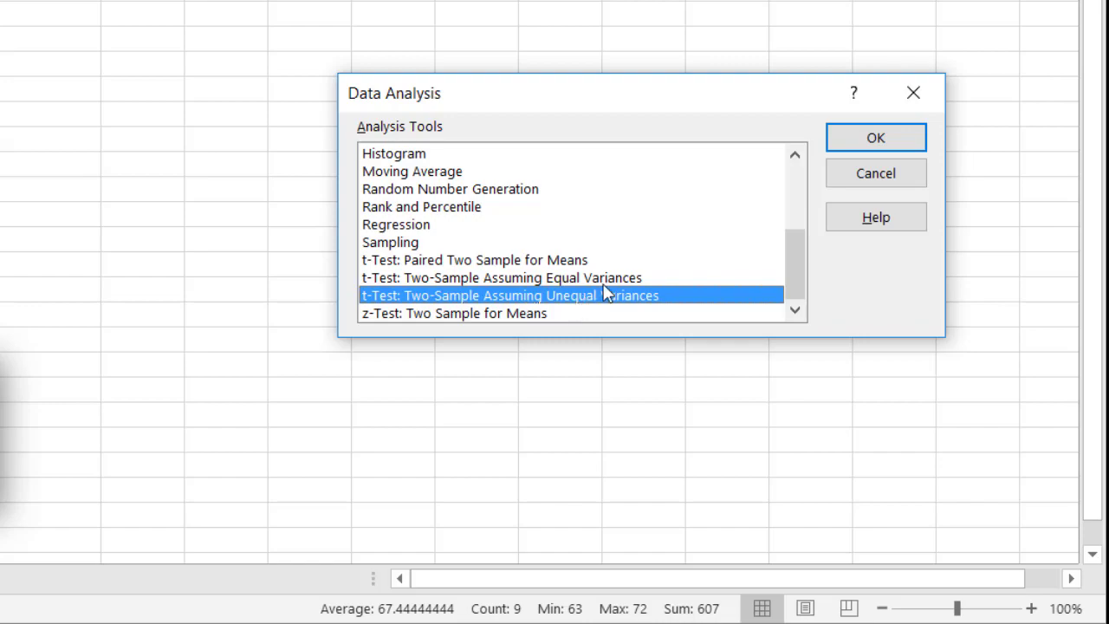
pyautogui.click(874, 138)
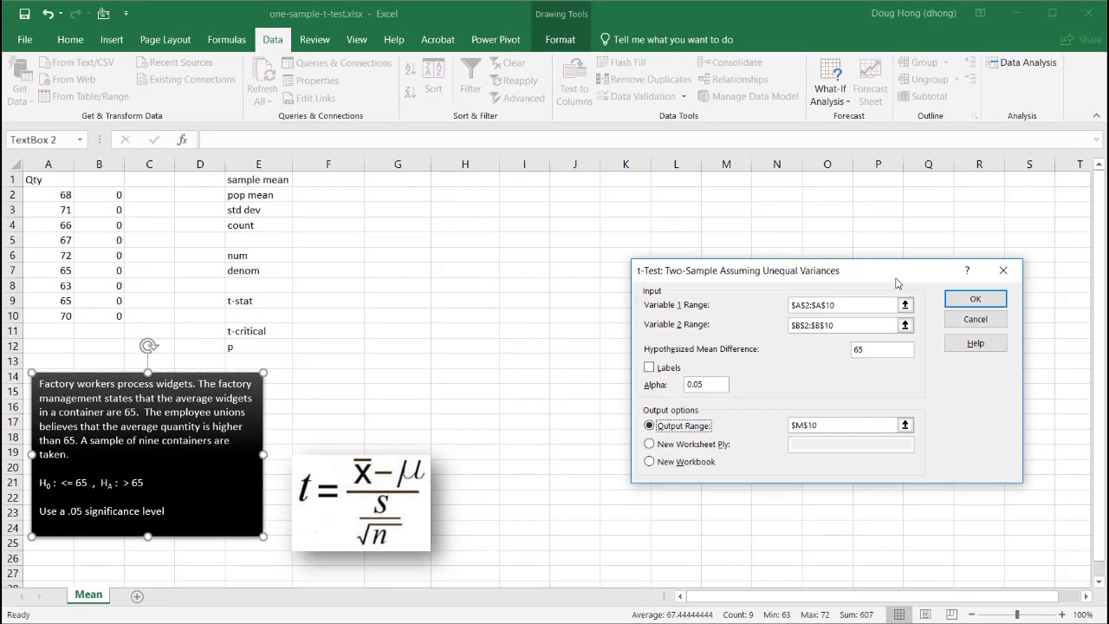
# - Set the t-test's output range to cell I10 and run it, keeping the existing input ranges
pyautogui.moveTo(889, 294); pyautogui.dragTo(833, 257)
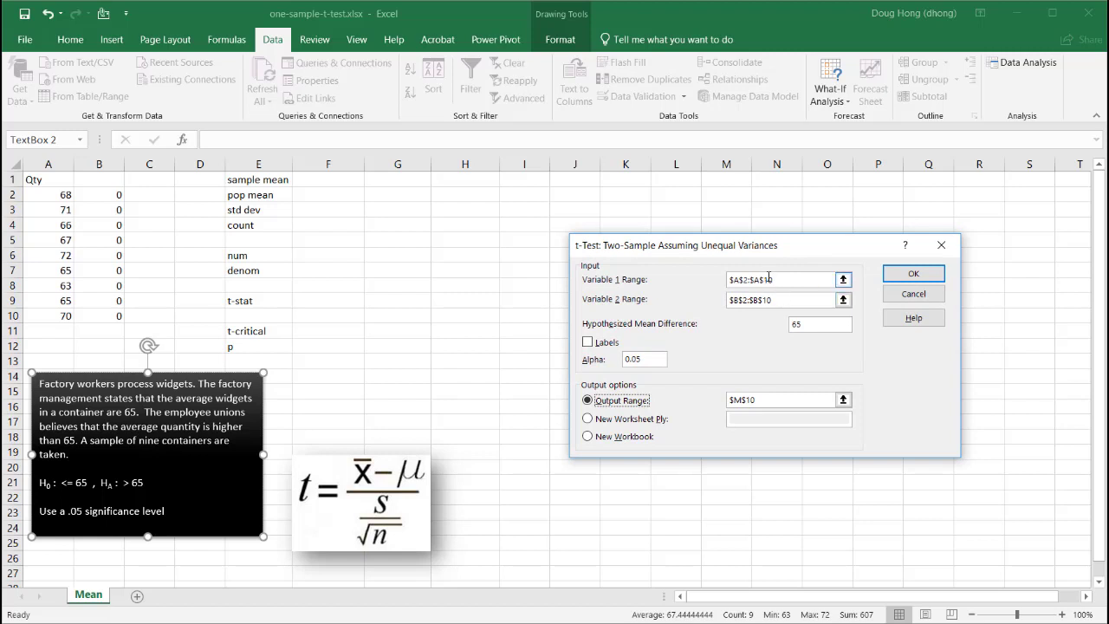
pyautogui.click(776, 279)
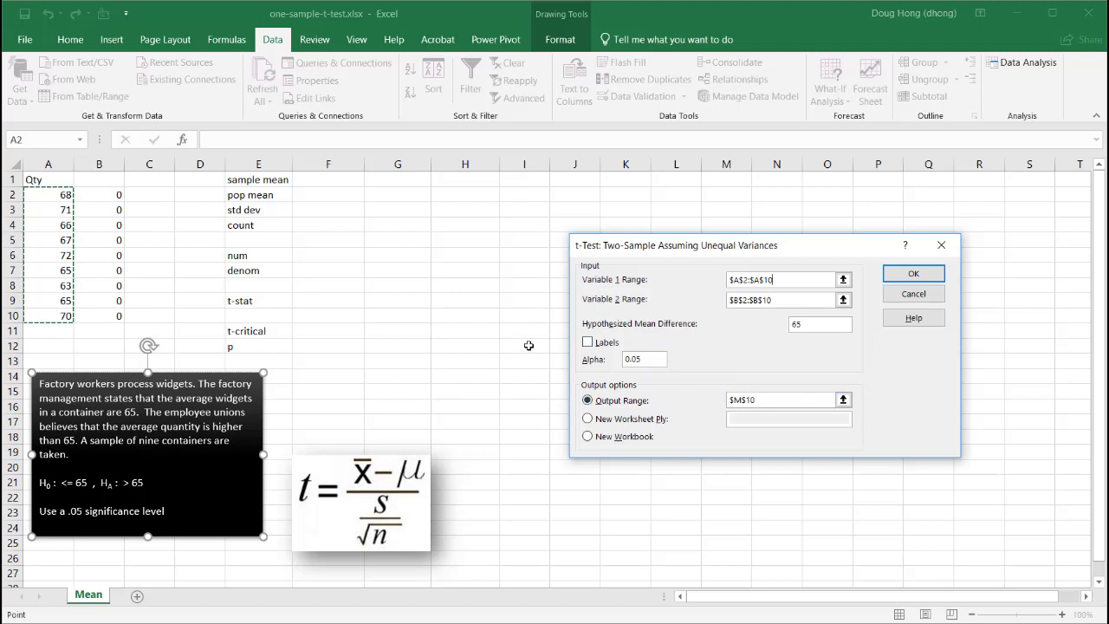
pyautogui.click(842, 399)
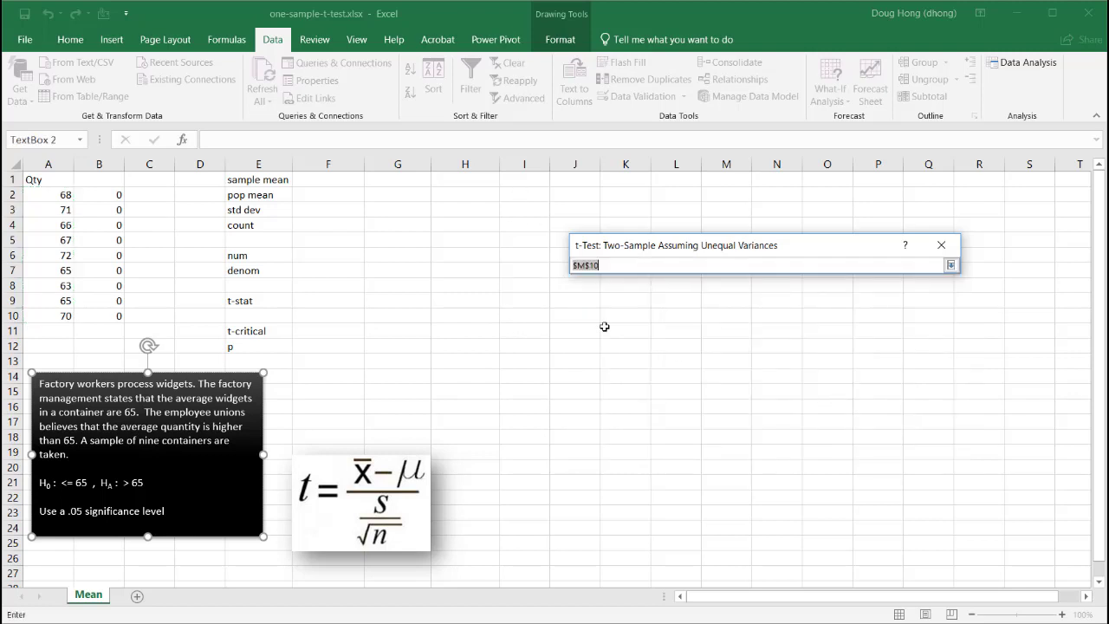
pyautogui.click(515, 313)
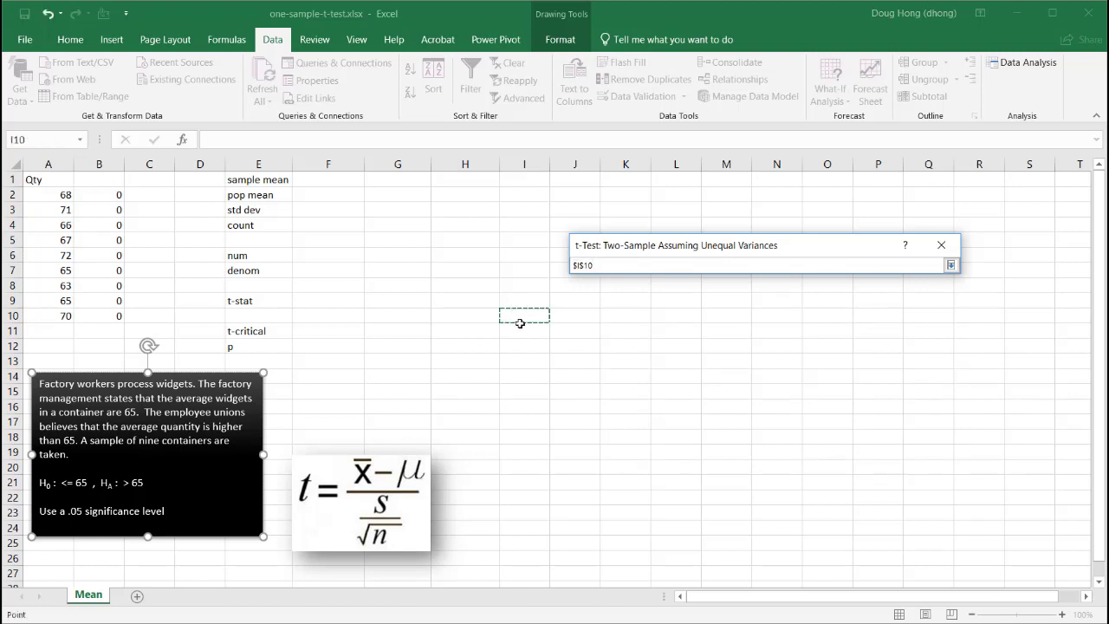
pyautogui.click(939, 247)
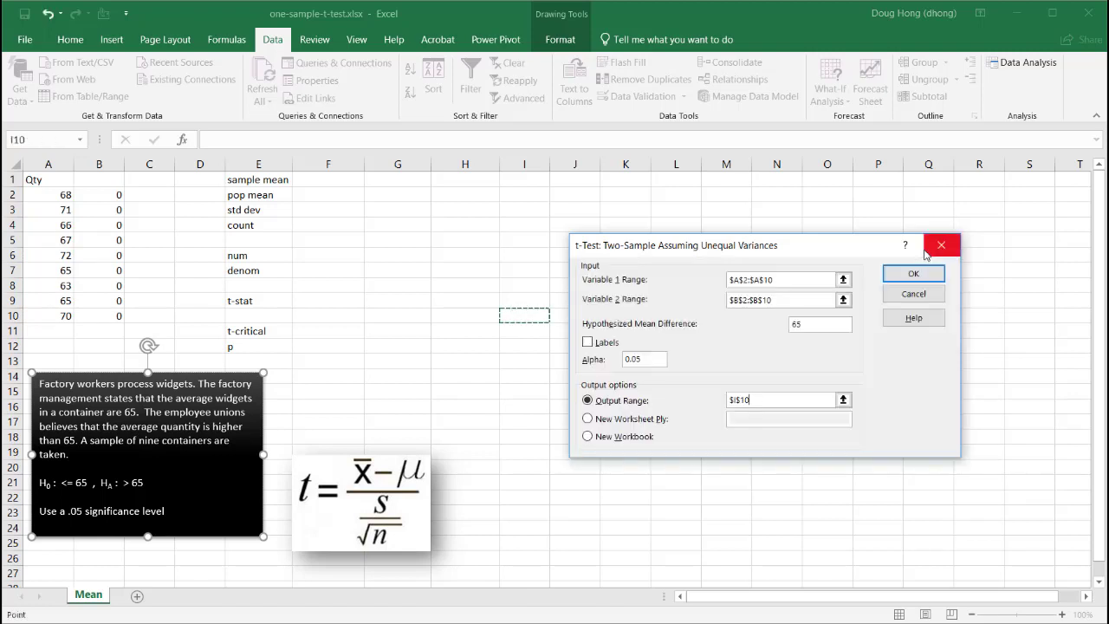
pyautogui.click(913, 273)
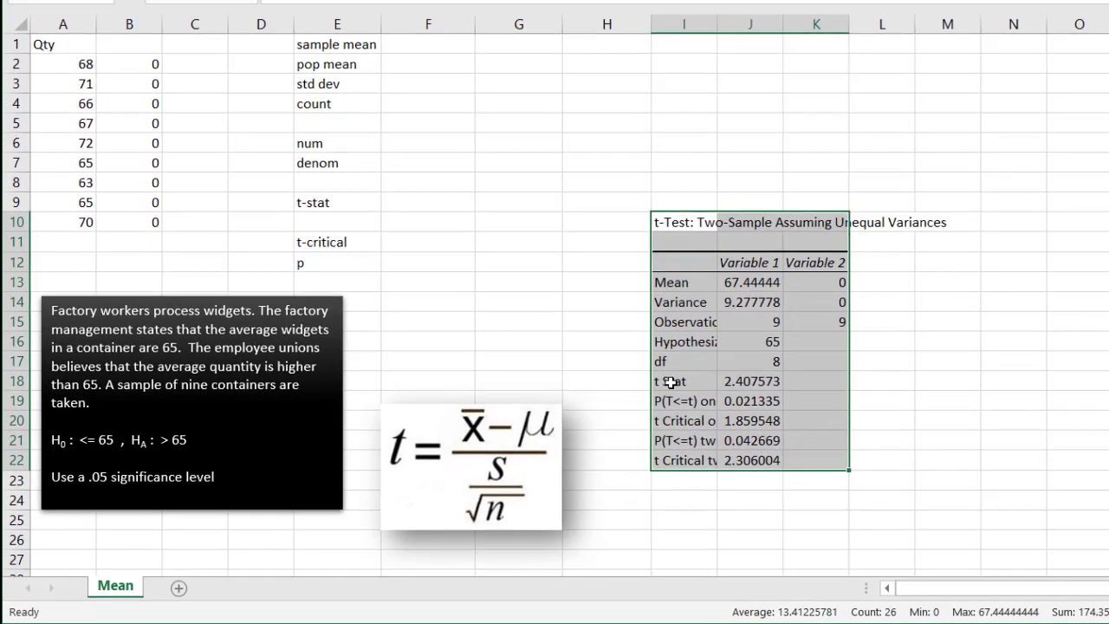
# - Autofit columns I to L to the contents of the t-test output table
pyautogui.moveTo(696, 24); pyautogui.dragTo(857, 30)
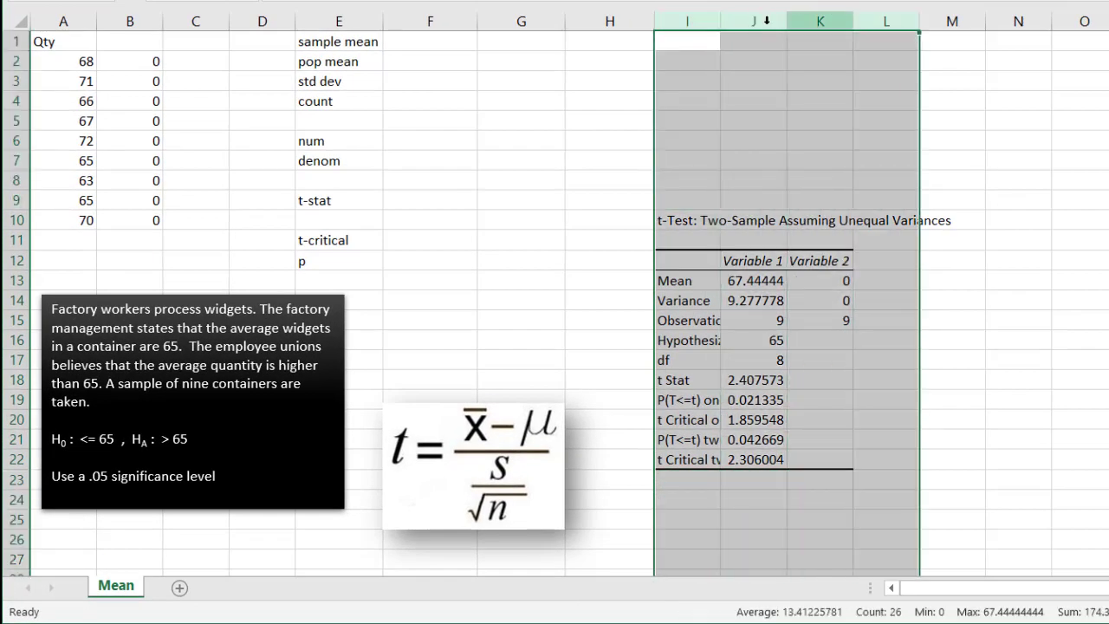
pyautogui.doubleClick(719, 19)
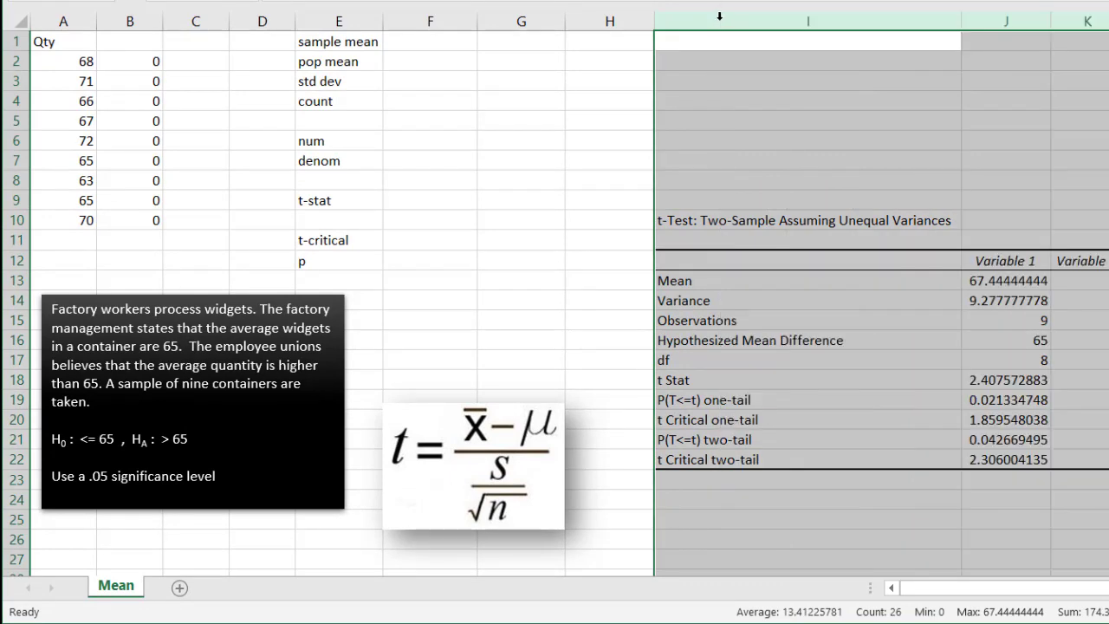
pyautogui.click(1082, 304)
pyautogui.moveTo(1080, 287); pyautogui.dragTo(1057, 460)
pyautogui.click(1084, 341)
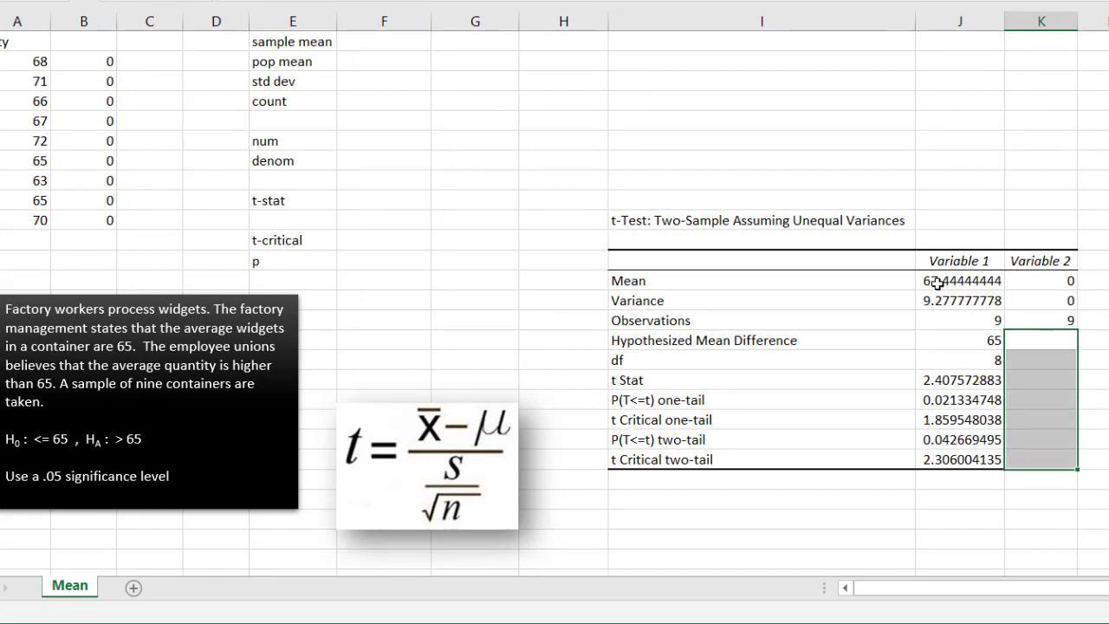
pyautogui.click(945, 20)
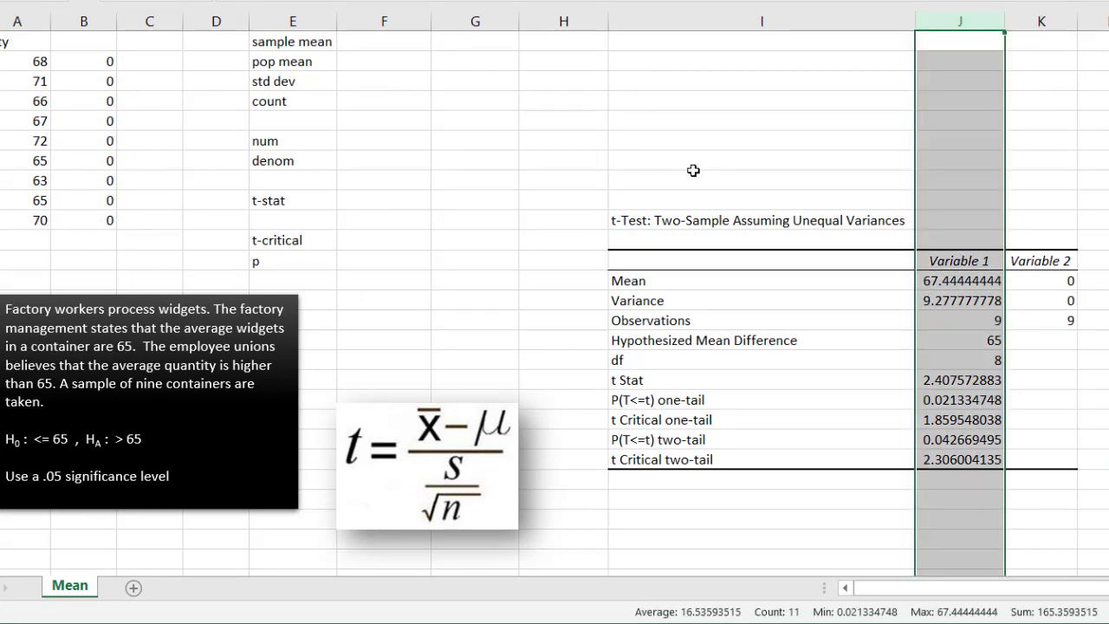
# - Retitle the output table in I10 "t-Test: One-Sample" and delete column K with the Variable 2 values
pyautogui.click(695, 217)
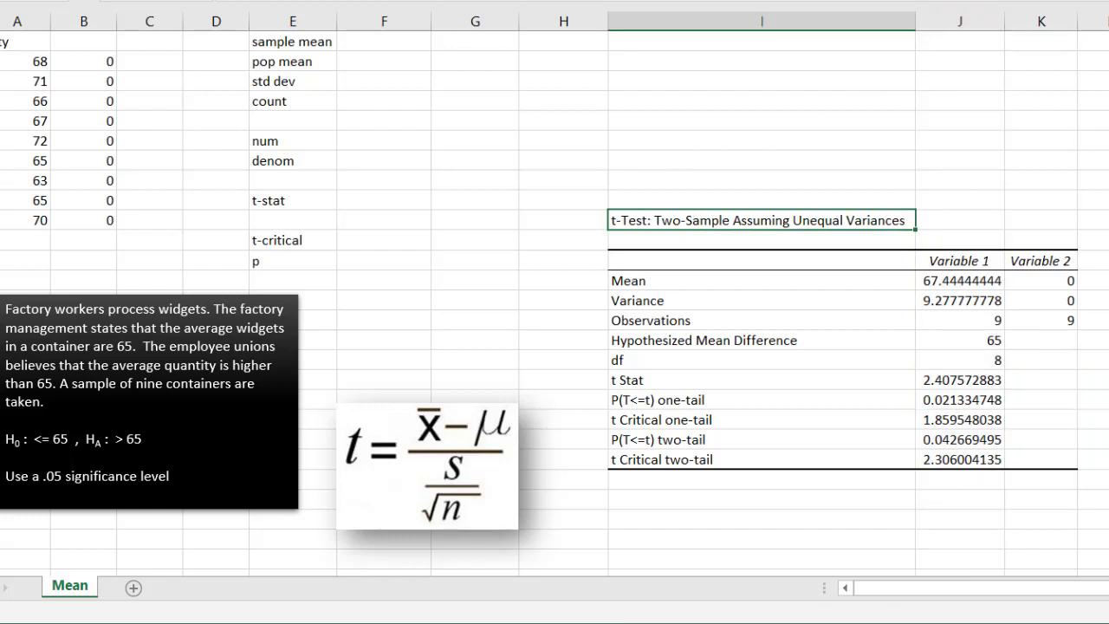
pyautogui.doubleClick(684, 220)
pyautogui.press('BackSpace')
pyautogui.press('BackSpace')
pyautogui.press('BackSpace')
pyautogui.write('One')
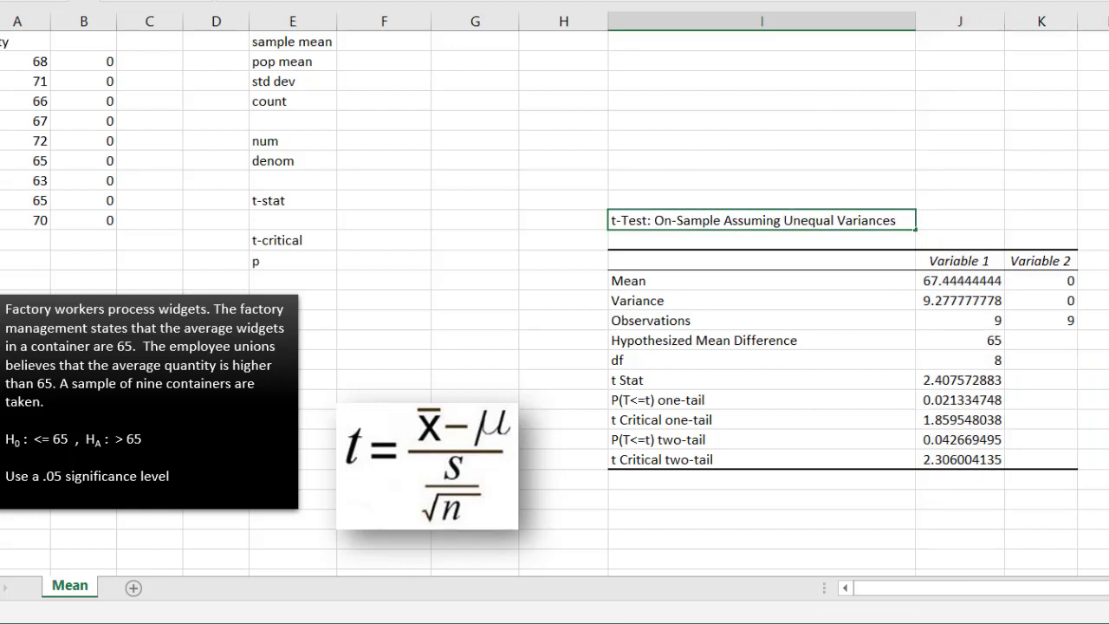
pyautogui.press('BackSpace')
pyautogui.press('BackSpace')
pyautogui.press('BackSpace')
pyautogui.press('BackSpace')
pyautogui.press('BackSpace')
pyautogui.press('BackSpace')
pyautogui.press('BackSpace')
pyautogui.press('BackSpace')
pyautogui.press('BackSpace')
pyautogui.press('BackSpace')
pyautogui.press('BackSpace')
pyautogui.press('BackSpace')
pyautogui.press('BackSpace')
pyautogui.press('BackSpace')
pyautogui.press('BackSpace')
pyautogui.press('BackSpace')
pyautogui.press('BackSpace')
pyautogui.press('BackSpace')
pyautogui.press('BackSpace')
pyautogui.press('BackSpace')
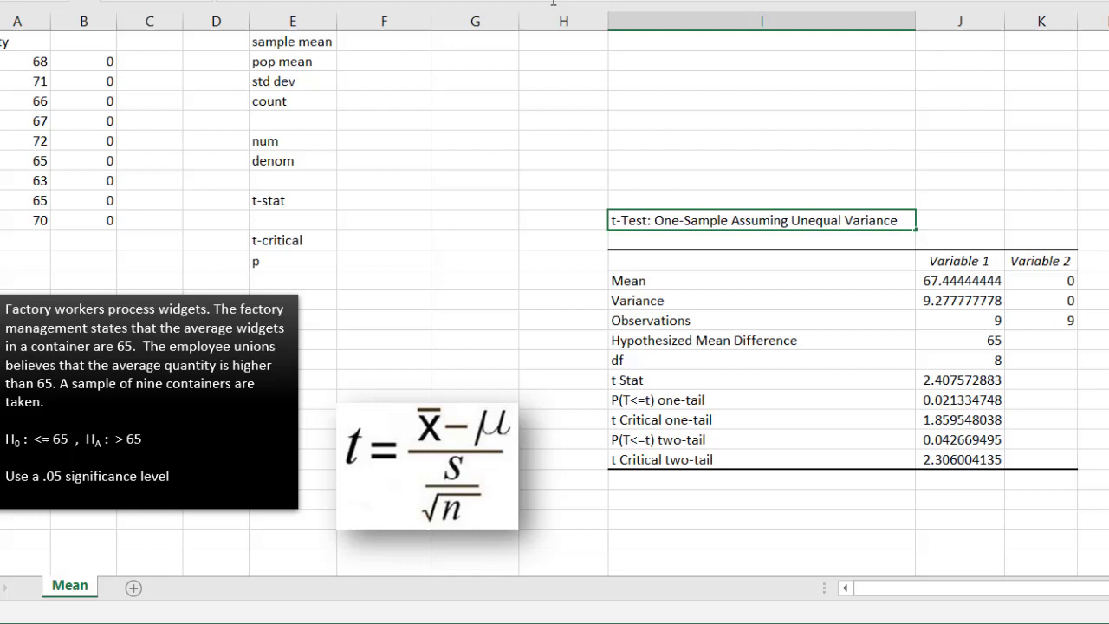
pyautogui.press('BackSpace')
pyautogui.press('BackSpace')
pyautogui.press('BackSpace')
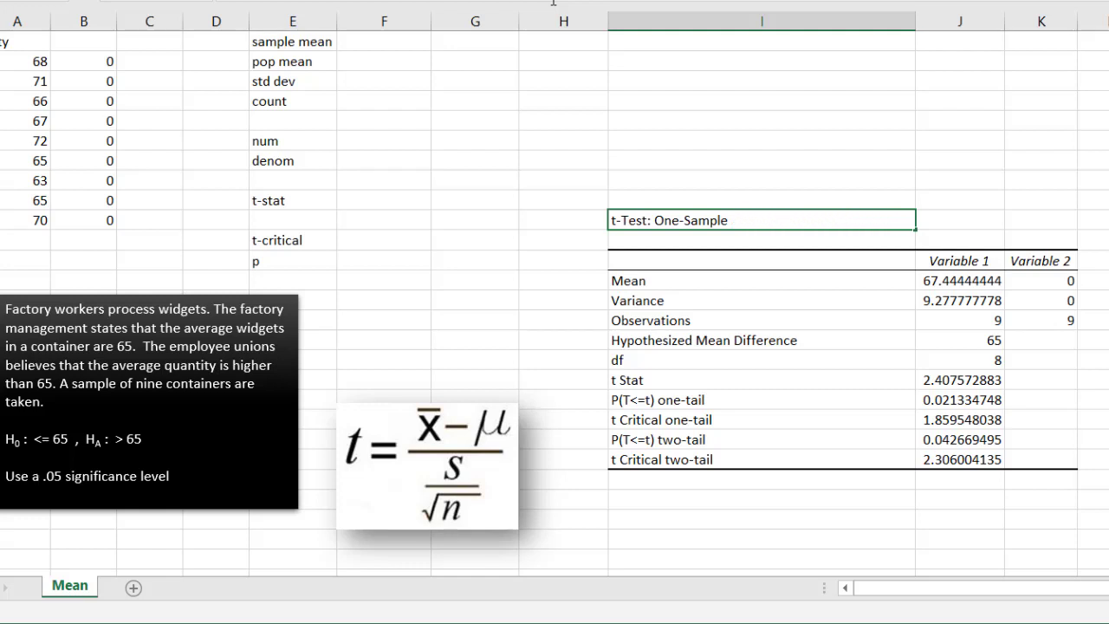
pyautogui.press('Return')
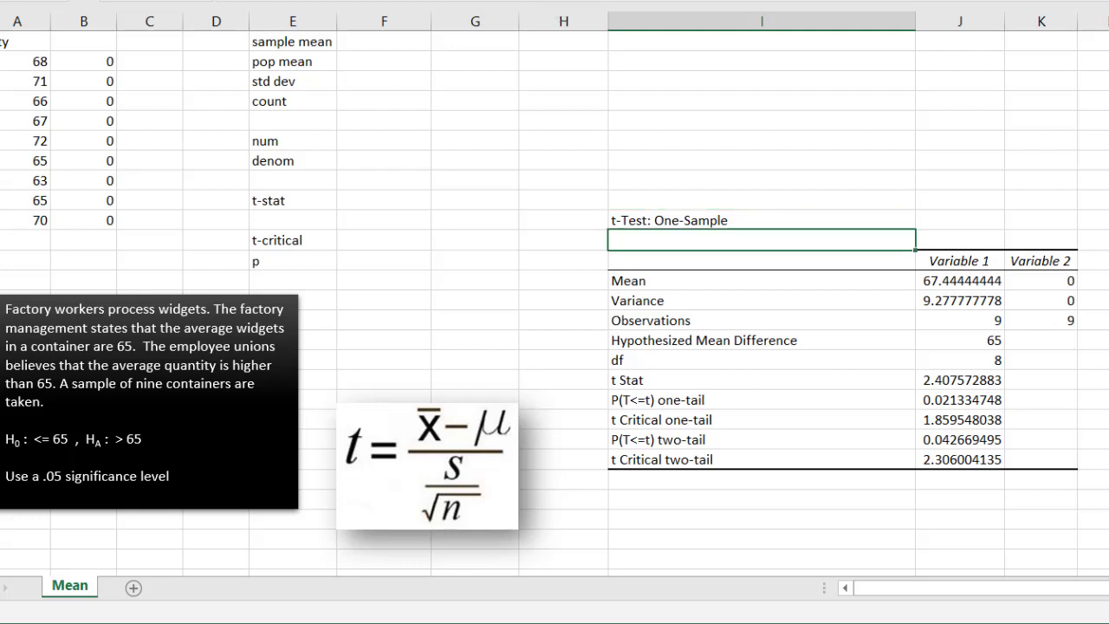
pyautogui.click(1054, 24)
pyautogui.hotkey('ctrl', '-')
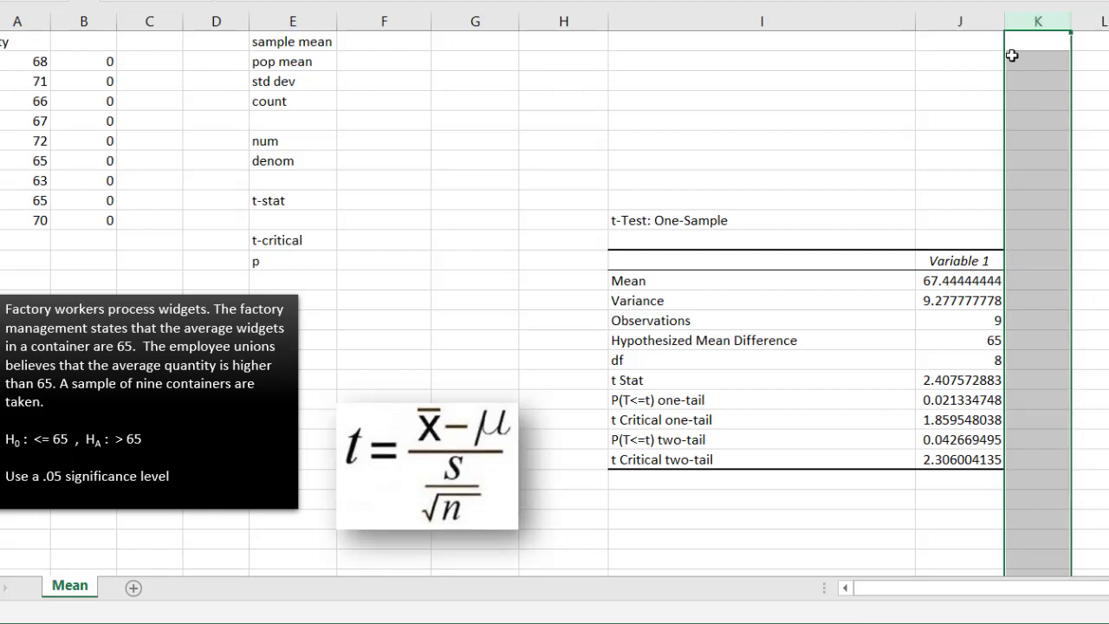
# - Compare the t Stat with the one-tail critical value in the output table
pyautogui.click(951, 384)
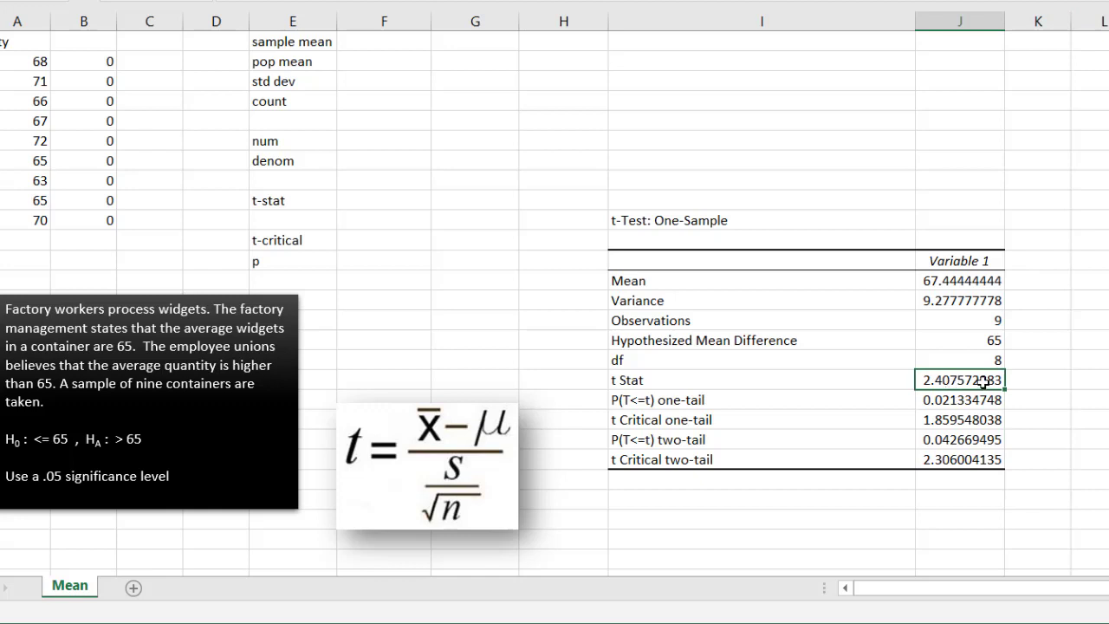
pyautogui.click(941, 421)
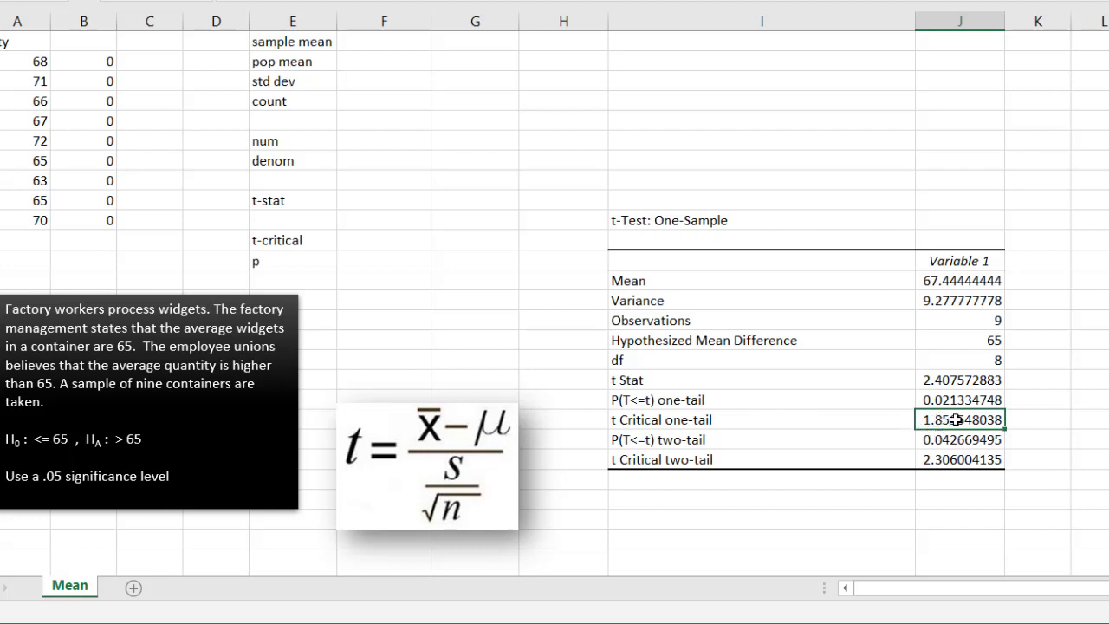
pyautogui.click(960, 381)
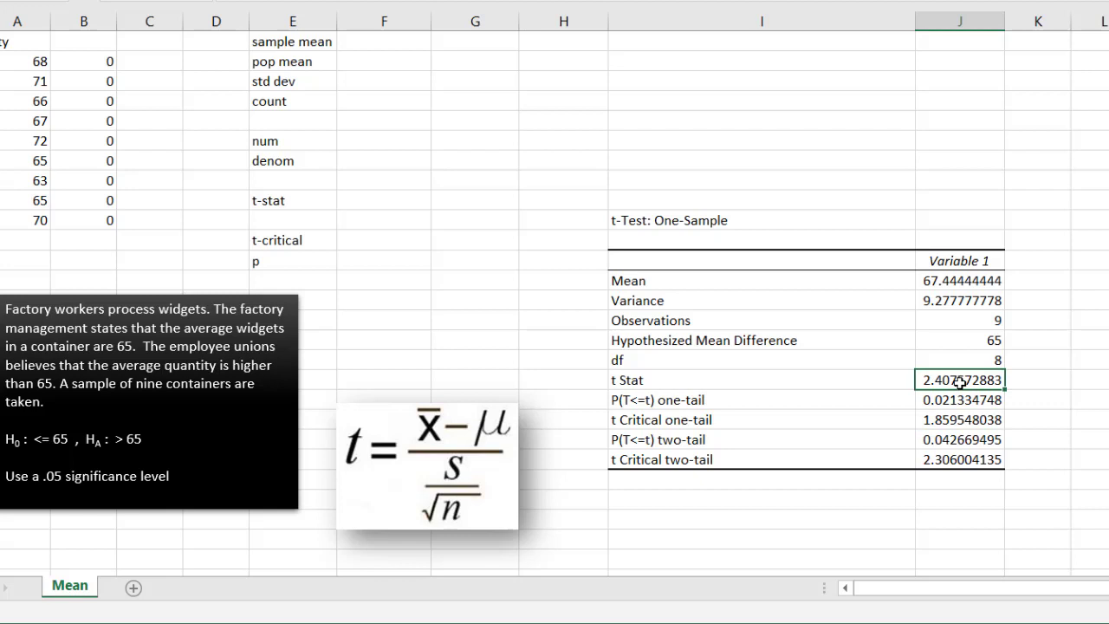
pyautogui.click(937, 421)
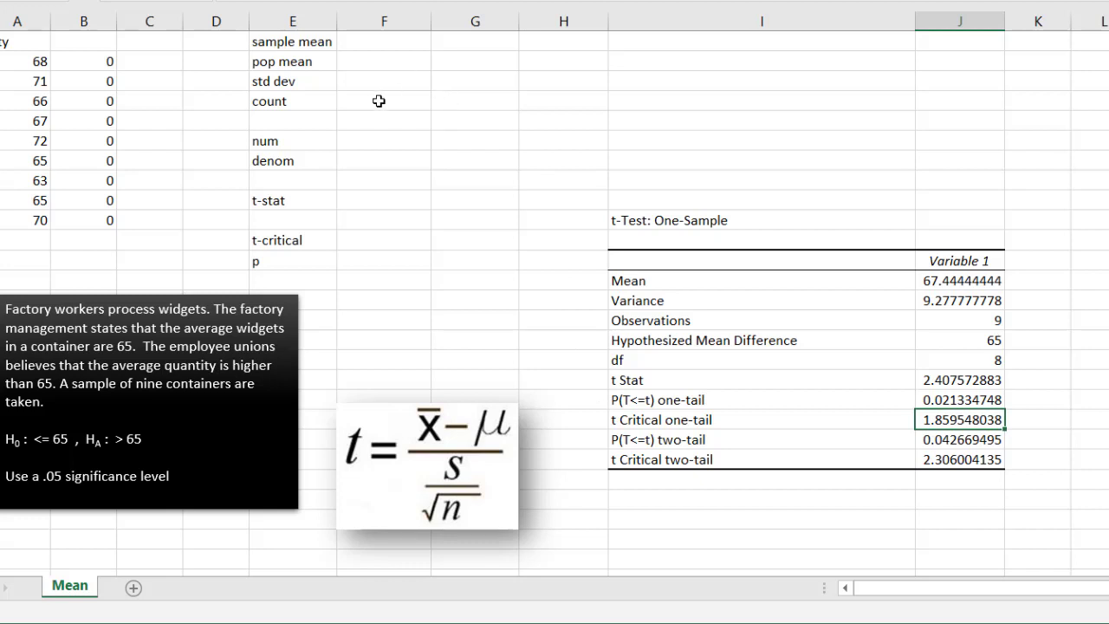
# - Calculate the sample mean in F1 with AVERAGE over A2:A10 and enter 65 as the population mean in F2
pyautogui.click(373, 46)
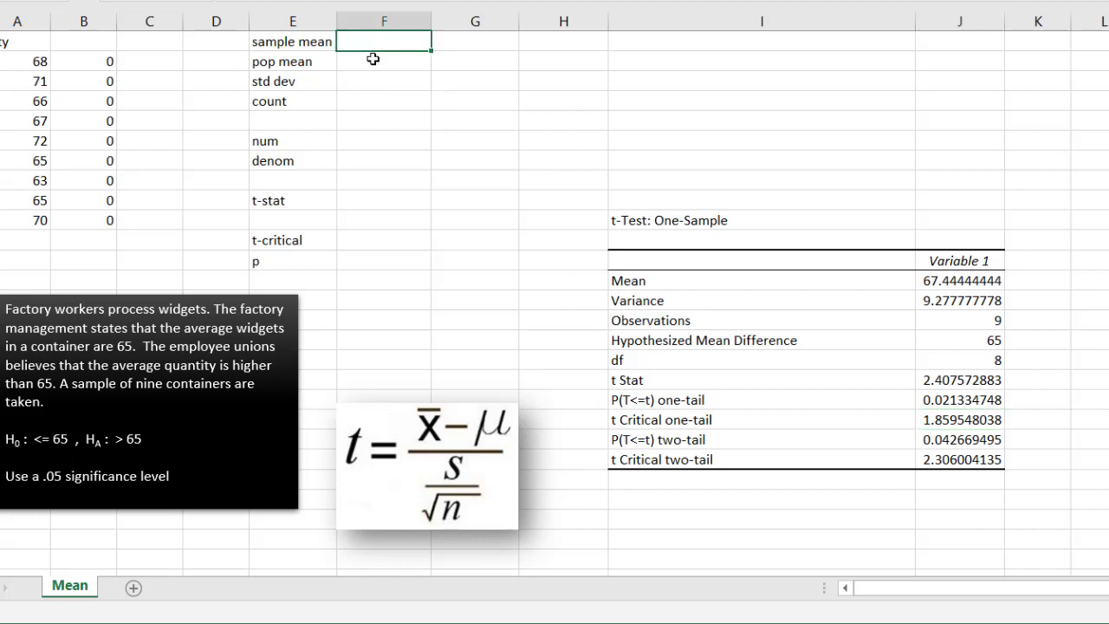
pyautogui.click(372, 58)
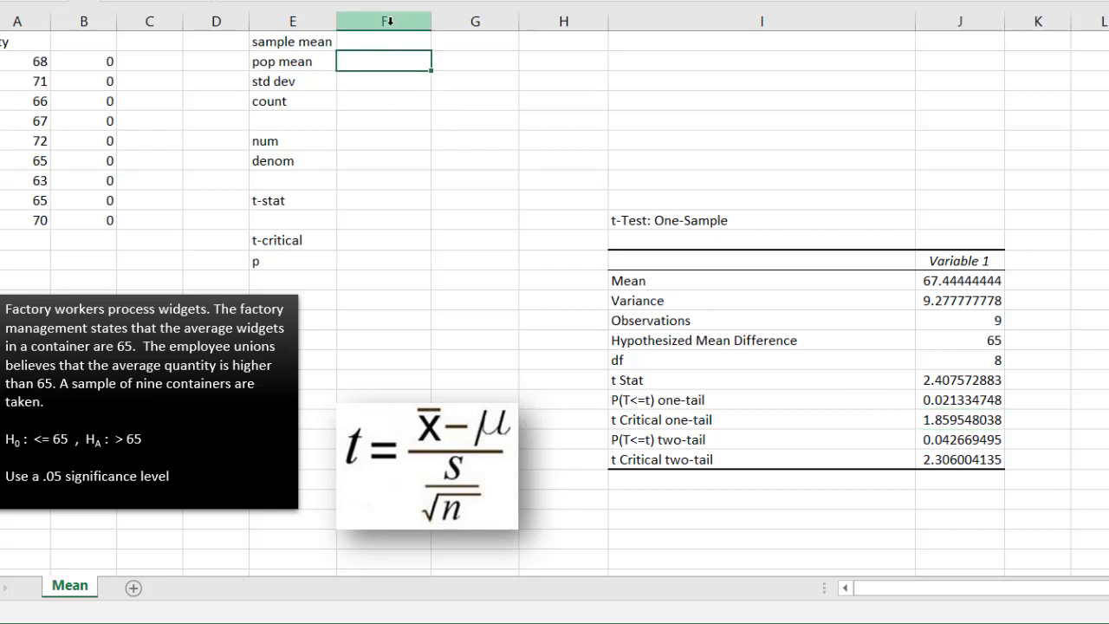
pyautogui.click(363, 43)
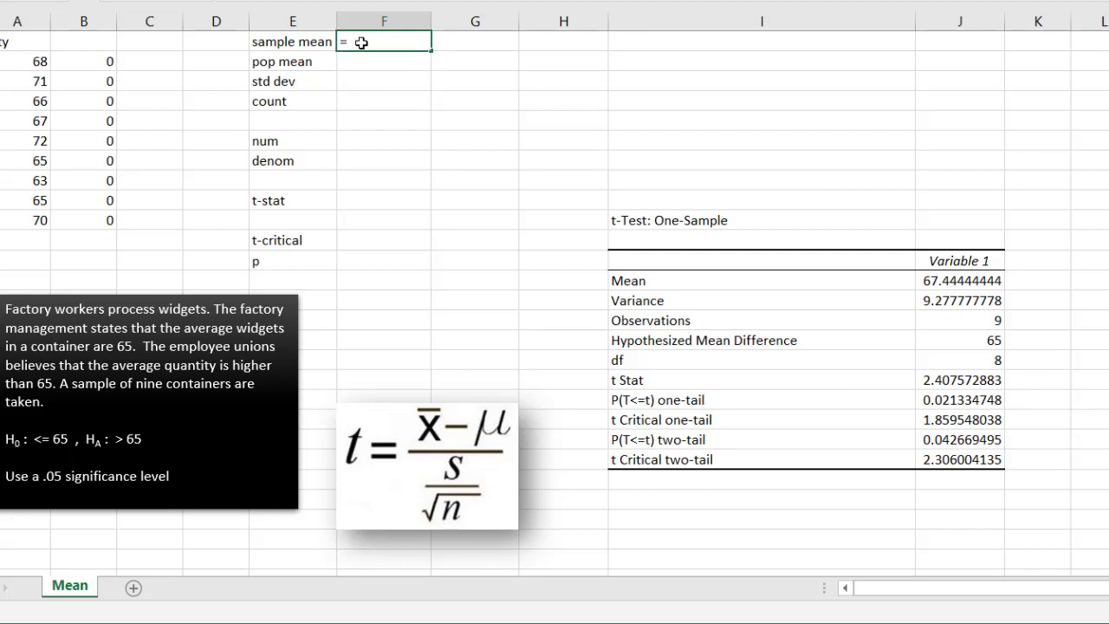
pyautogui.write('=aver')
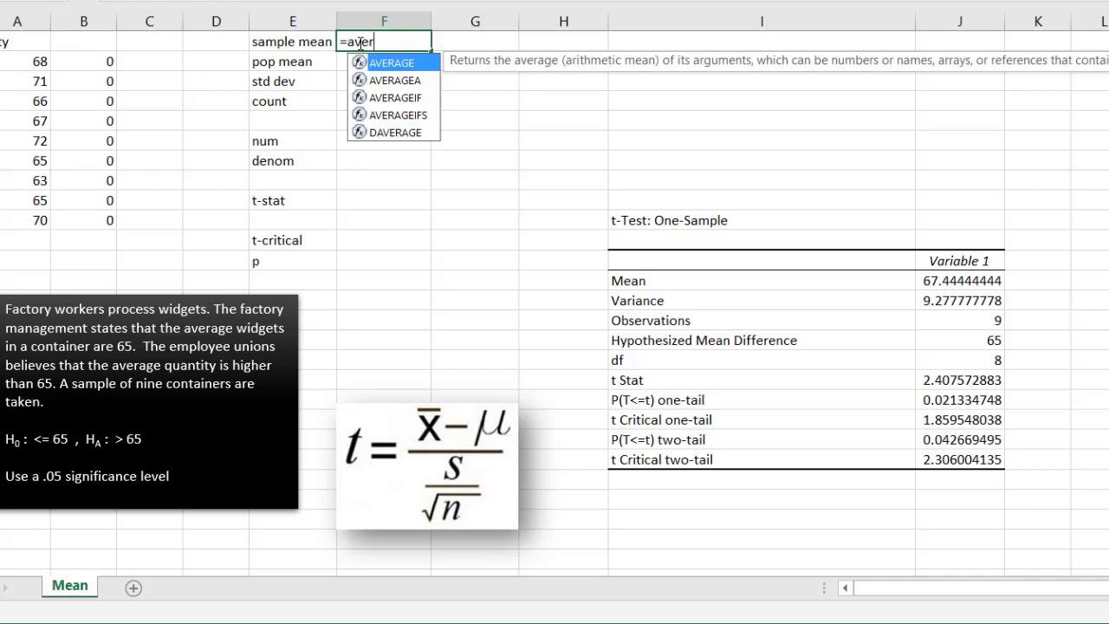
pyautogui.press('Tab')
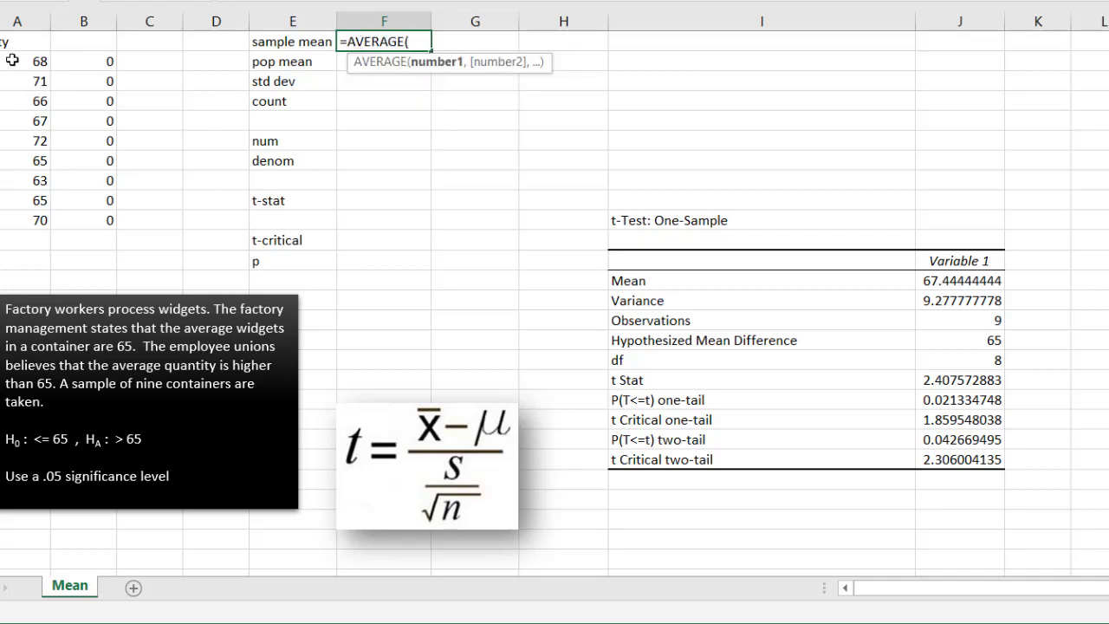
pyautogui.moveTo(12, 61); pyautogui.dragTo(21, 218)
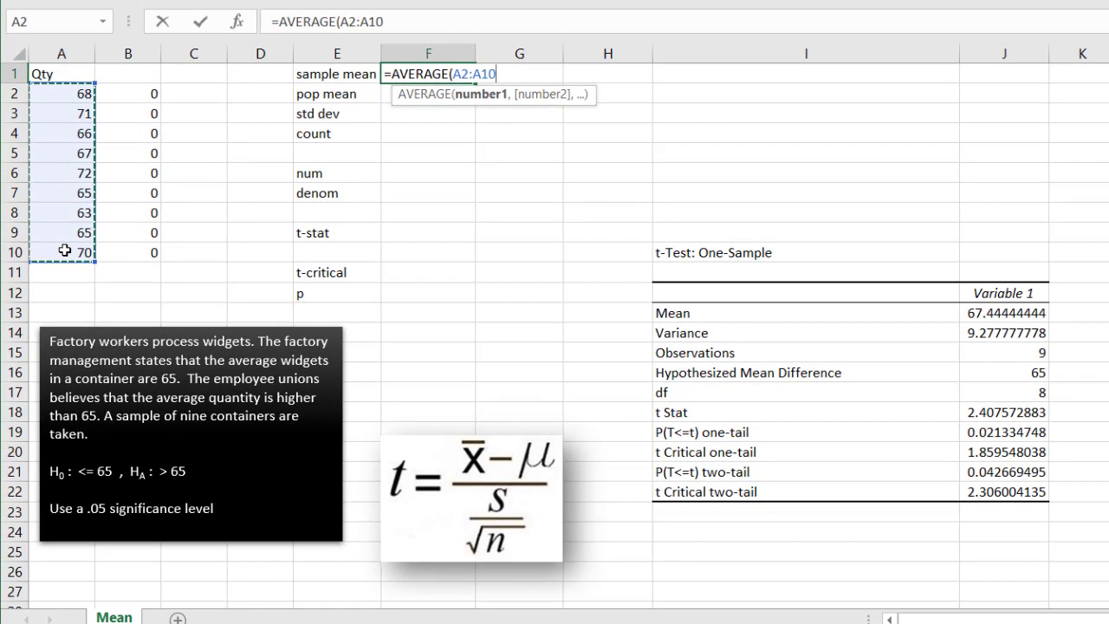
pyautogui.press('Return')
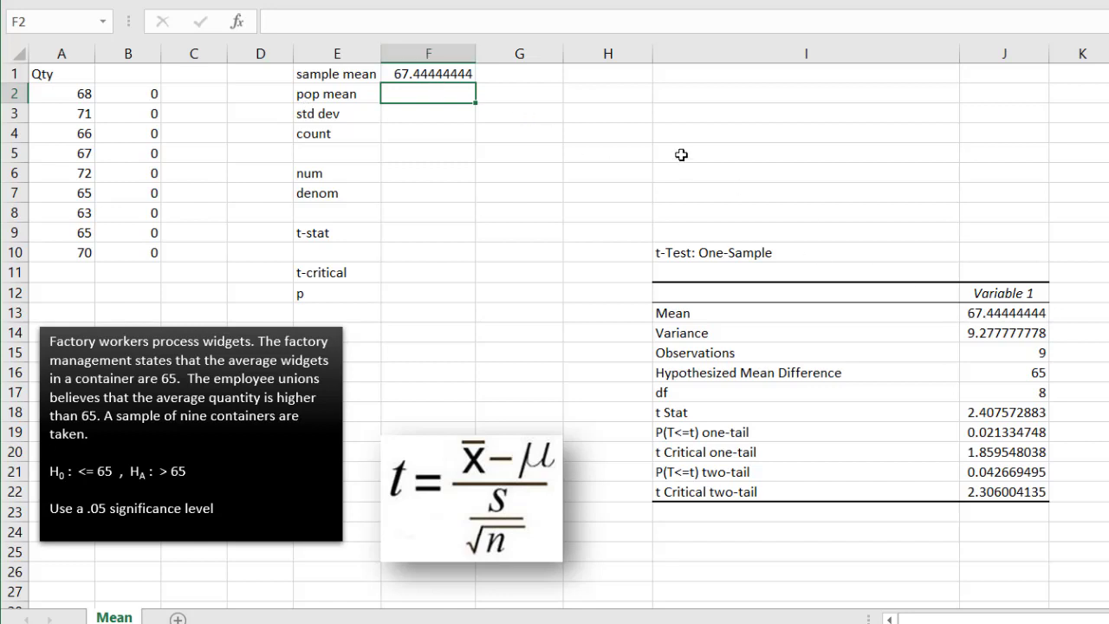
pyautogui.write('65')
# - Calculate the sample standard deviation in F3 with STDEV.S over A2:A10
pyautogui.click(420, 114)
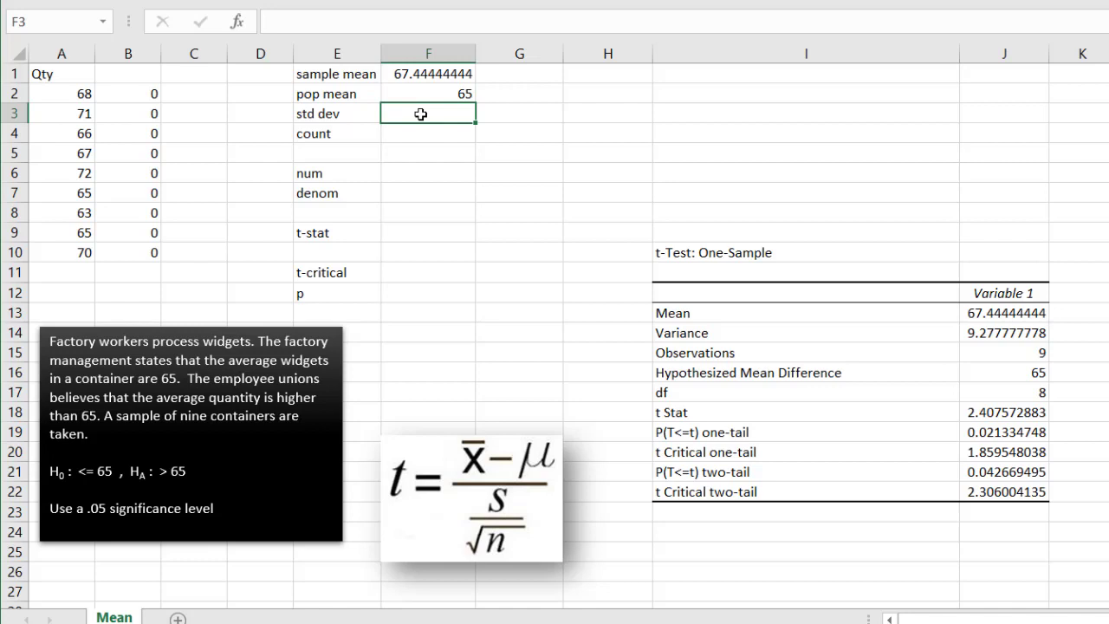
pyautogui.write('=std')
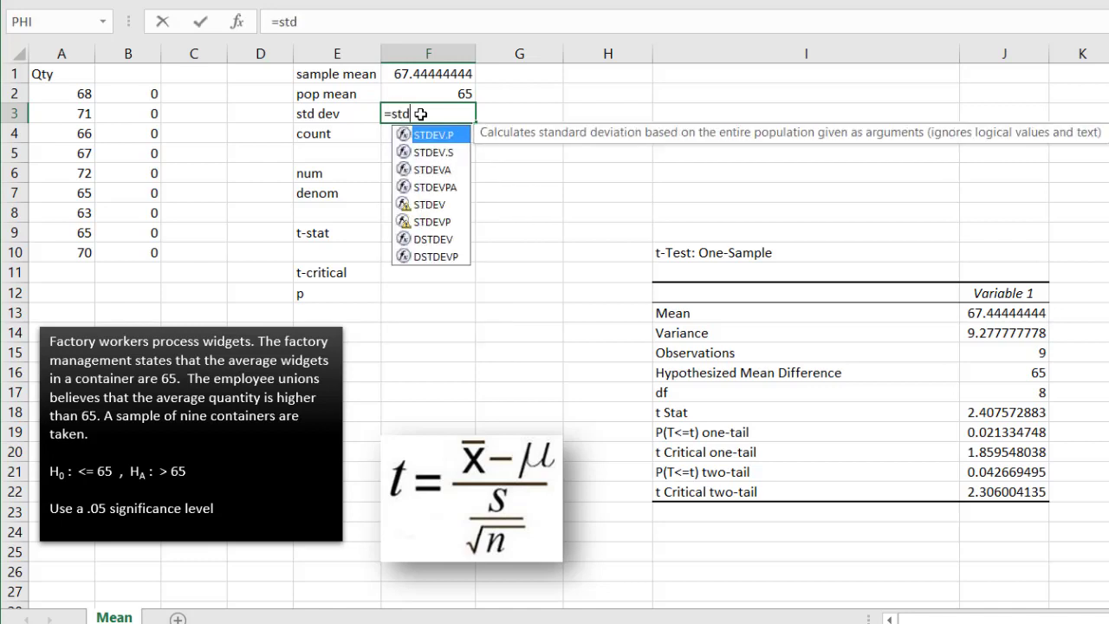
pyautogui.click(432, 153)
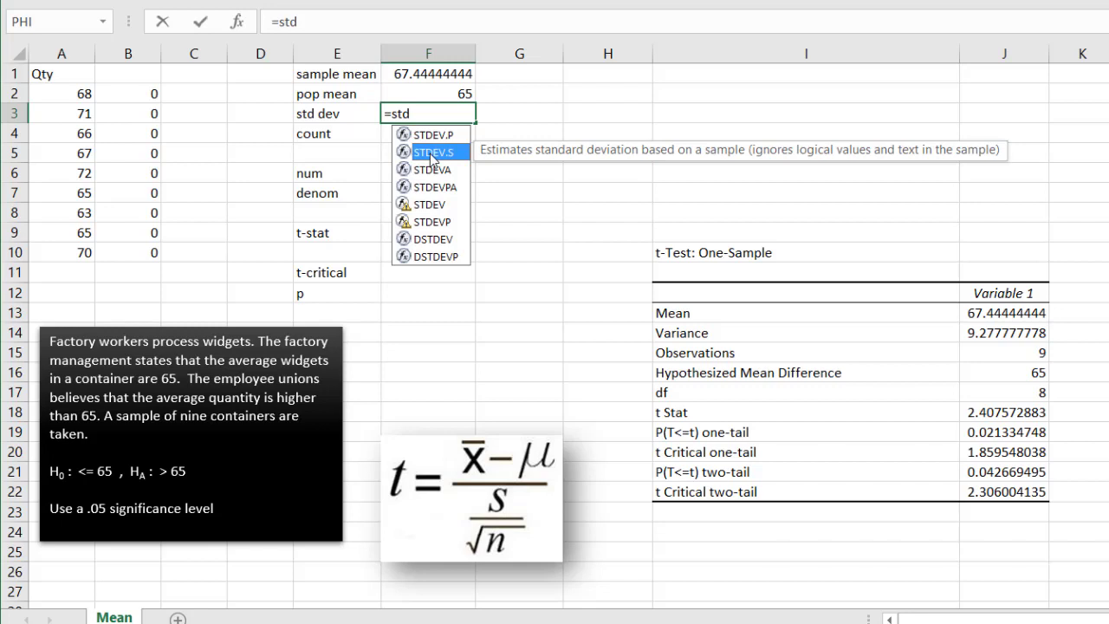
pyautogui.doubleClick(429, 153)
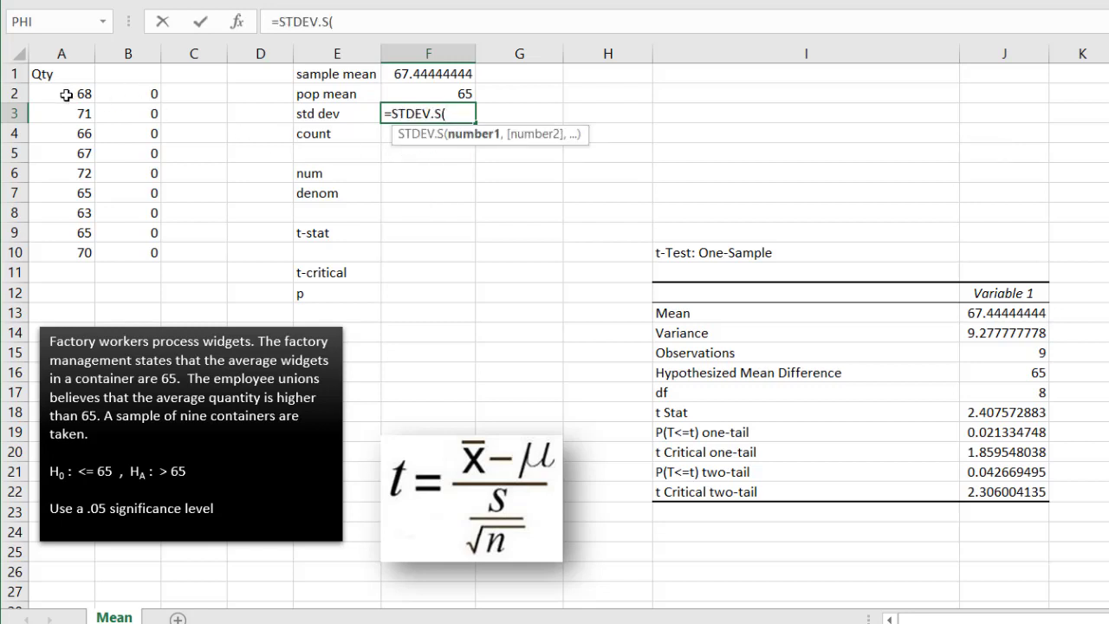
pyautogui.moveTo(66, 95); pyautogui.dragTo(78, 250)
pyautogui.press('Return')
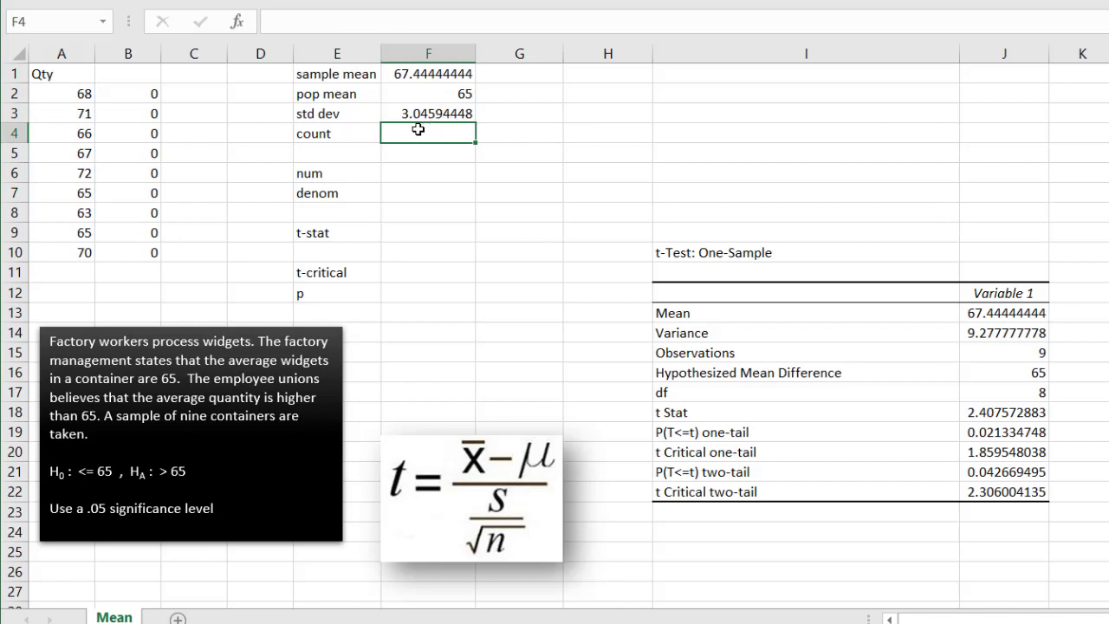
# - Calculate the sample count in F4 with COUNT over A2:A10
pyautogui.doubleClick(417, 133)
pyautogui.write('=count')
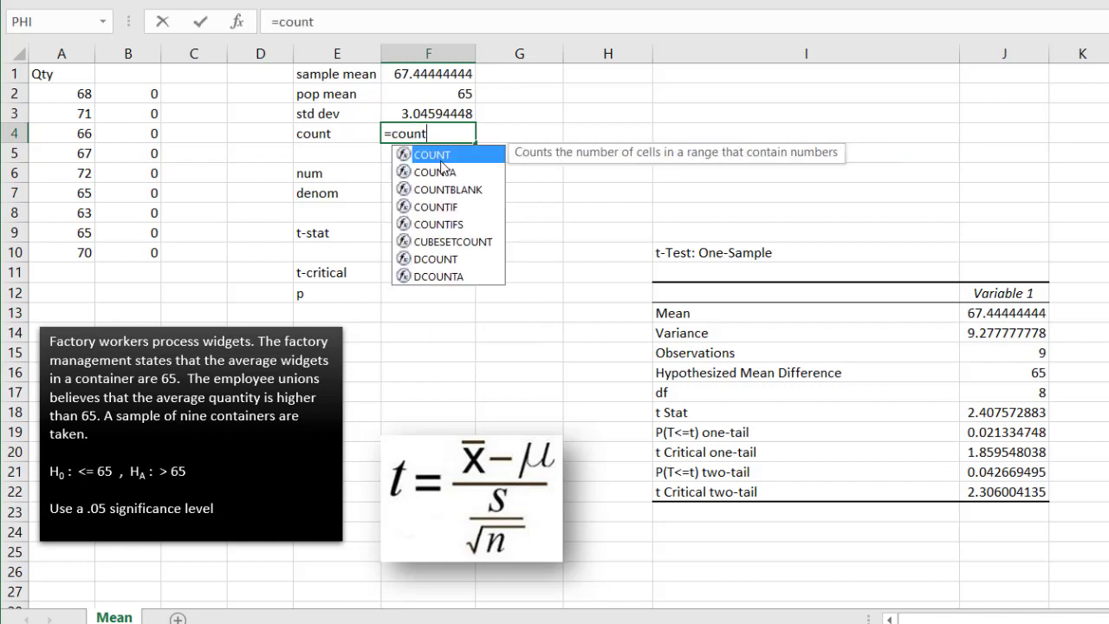
pyautogui.doubleClick(440, 156)
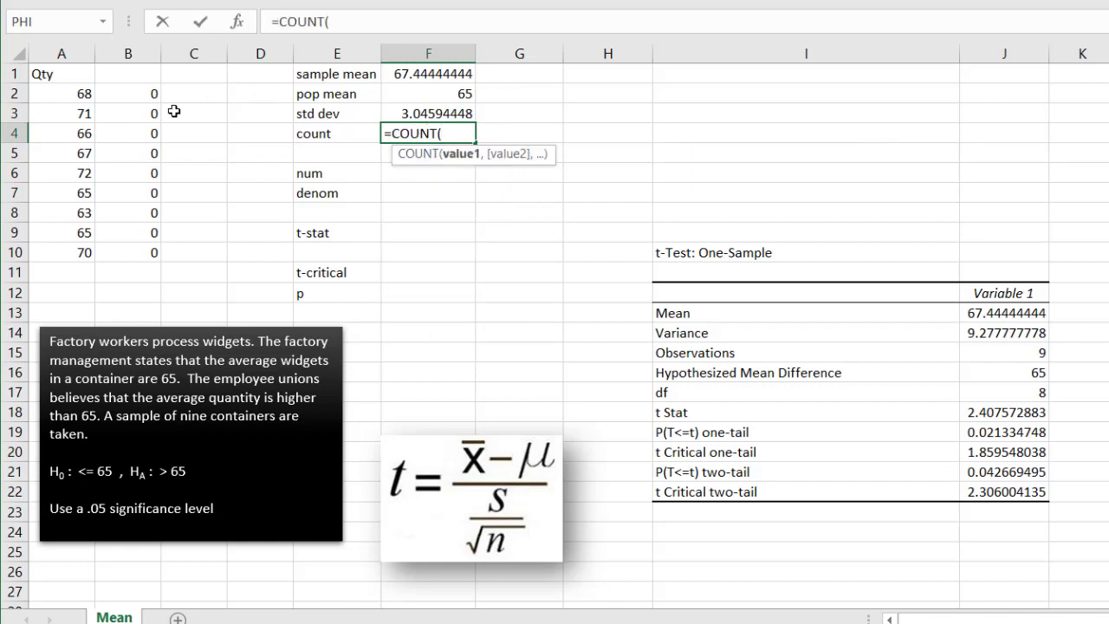
pyautogui.click(86, 93)
pyautogui.moveTo(80, 109); pyautogui.dragTo(87, 260)
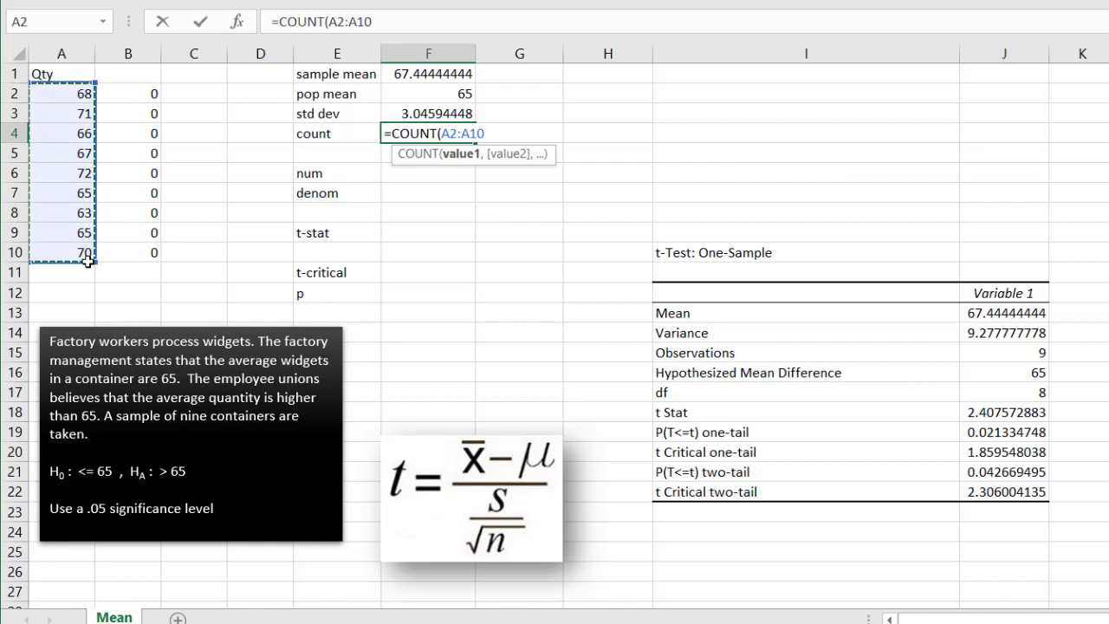
pyautogui.press('Return')
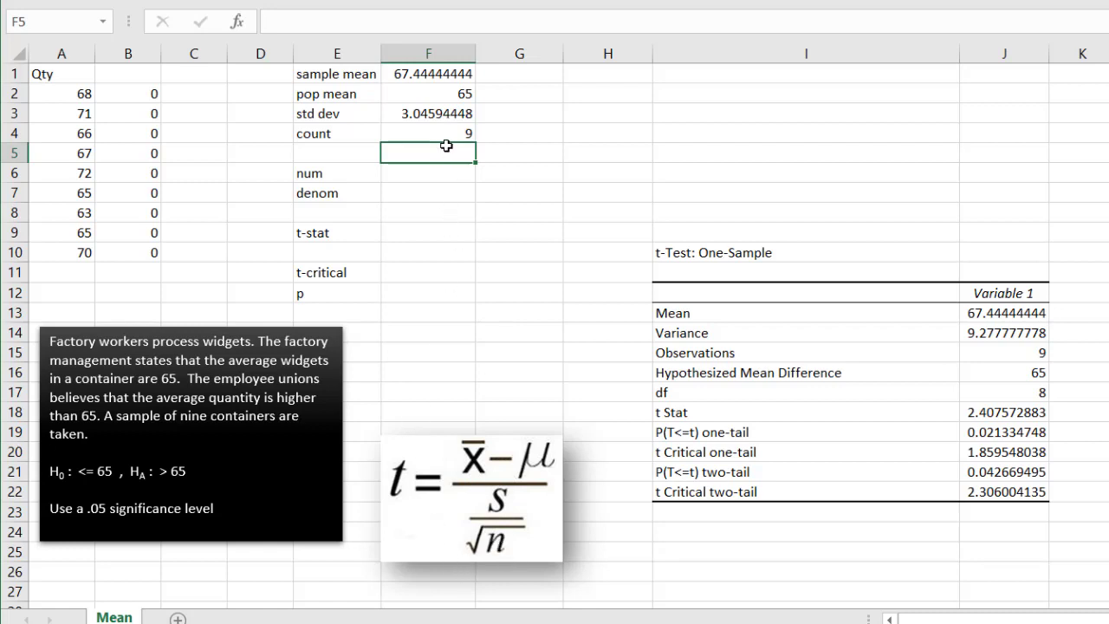
# - Calculate the t formula's numerator in F6 as the sample mean minus the population mean, =F1-F2
pyautogui.click(421, 172)
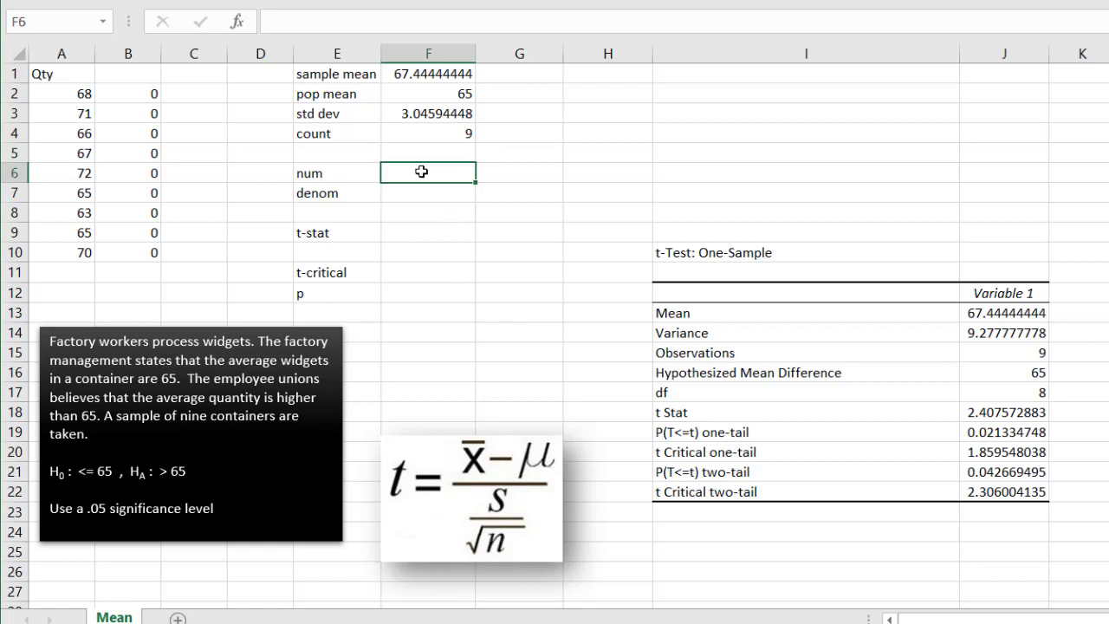
pyautogui.write('=')
pyautogui.click(434, 74)
pyautogui.write('-')
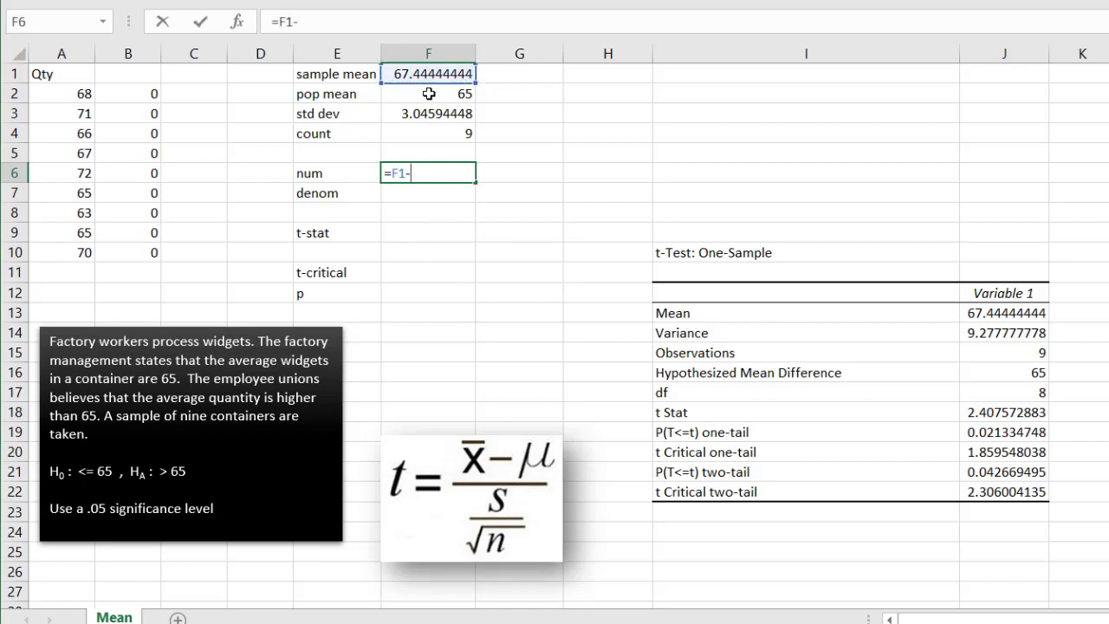
pyautogui.click(428, 94)
pyautogui.press('Return')
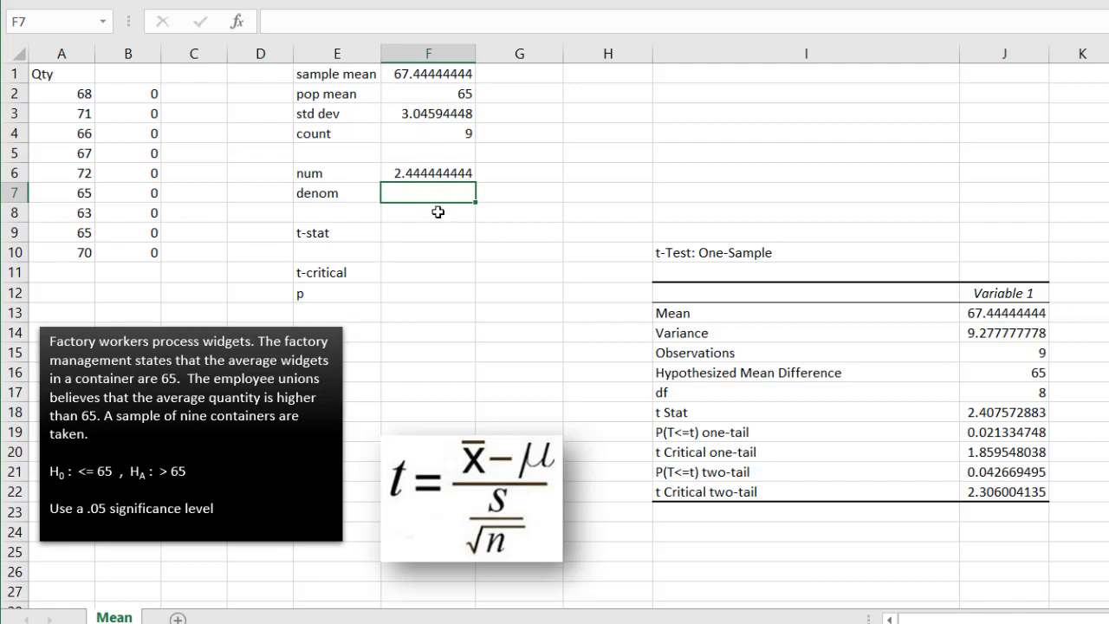
# - Calculate the t formula's denominator in F7 as the standard deviation over the square root of the count, =F3/SQRT(F4)
pyautogui.write('=')
pyautogui.click(427, 113)
pyautogui.write('/')
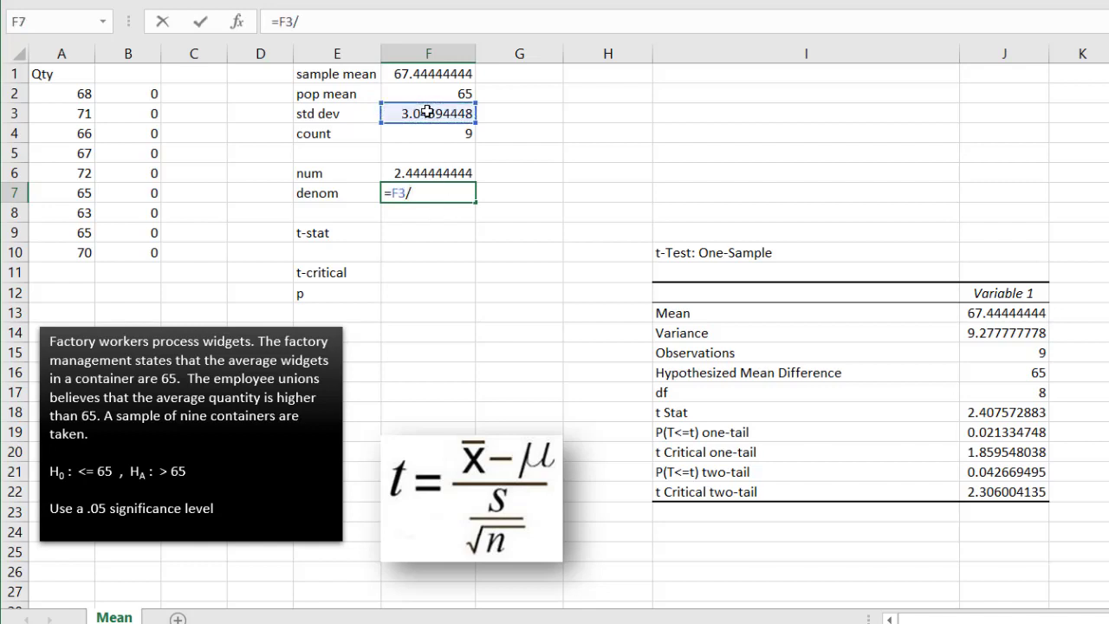
pyautogui.write('sqrt')
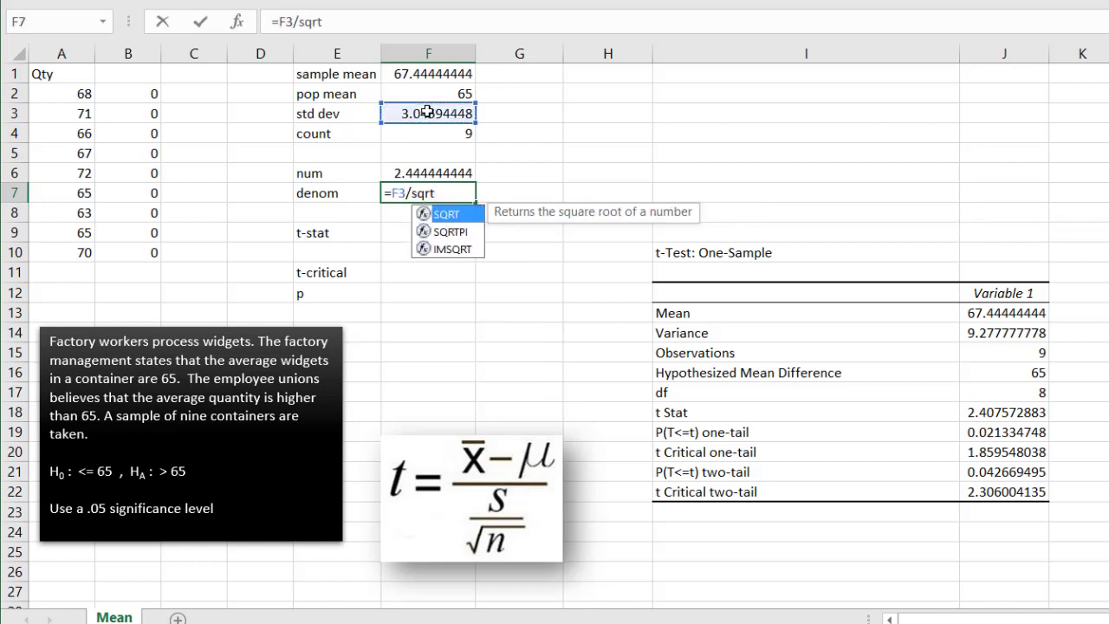
pyautogui.write('(')
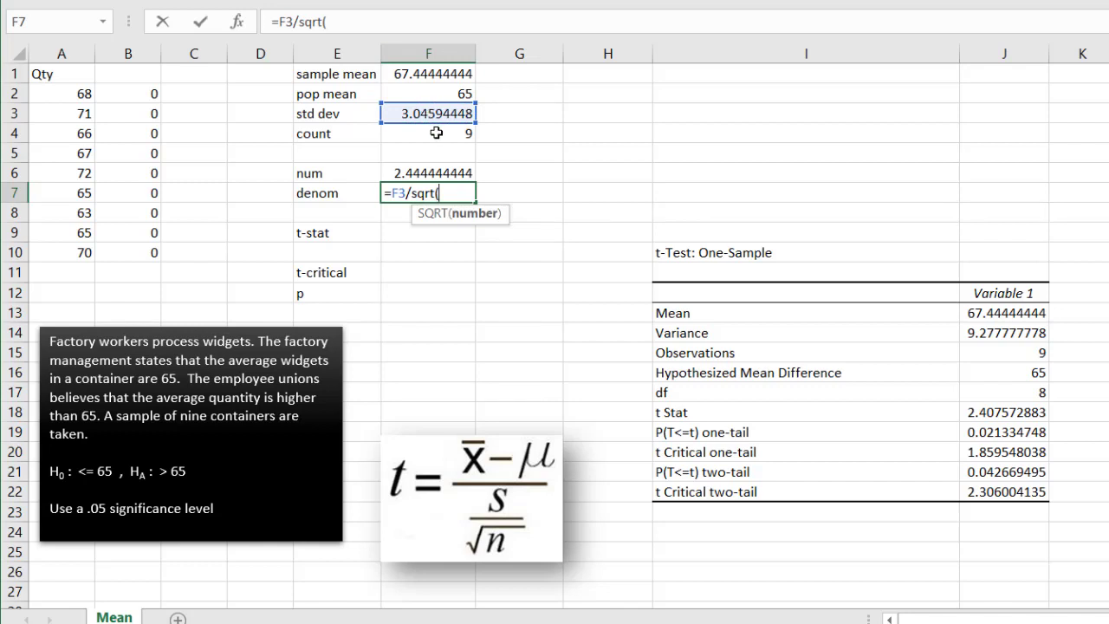
pyautogui.click(436, 133)
pyautogui.write(')')
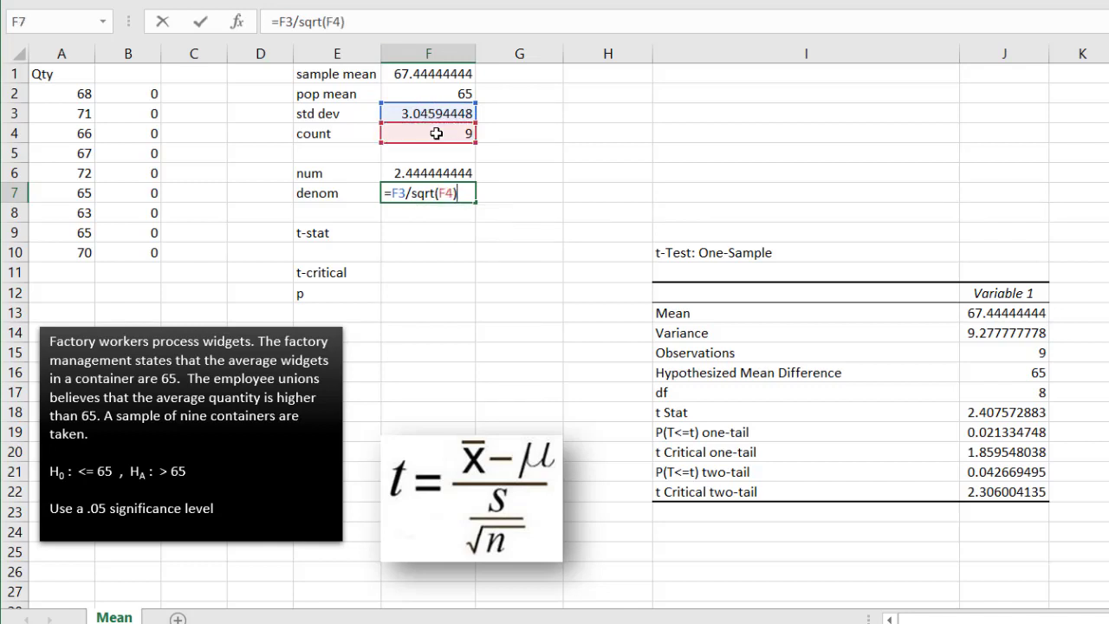
pyautogui.press('Return')
# - Calculate the t-stat in F9 as =F6/F7 and check it against the t Stat in the output table
pyautogui.press('Return')
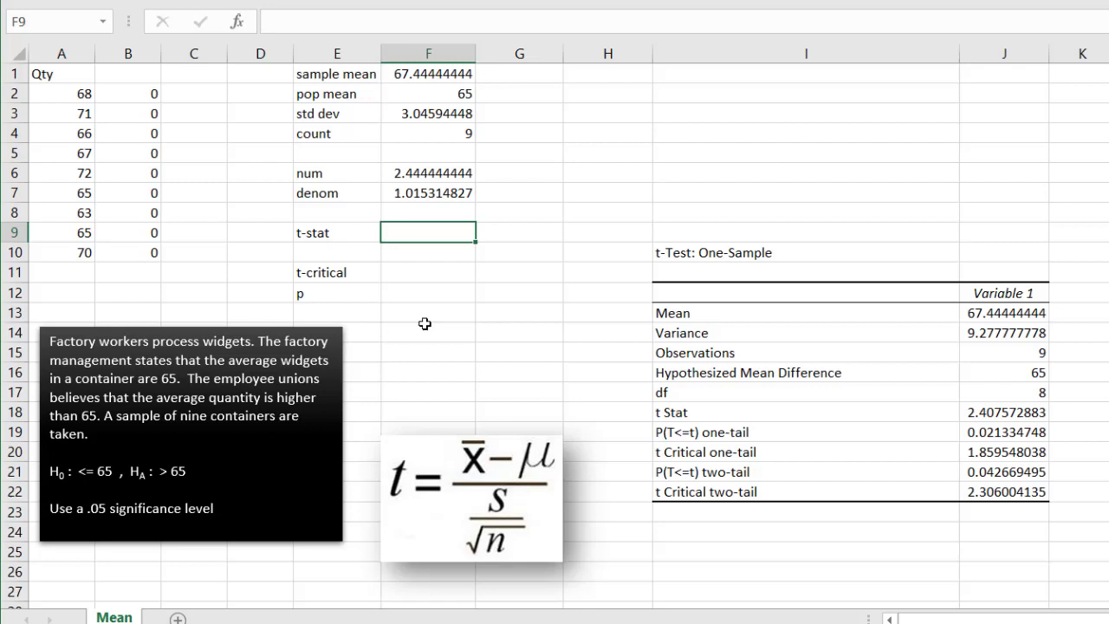
pyautogui.write('=')
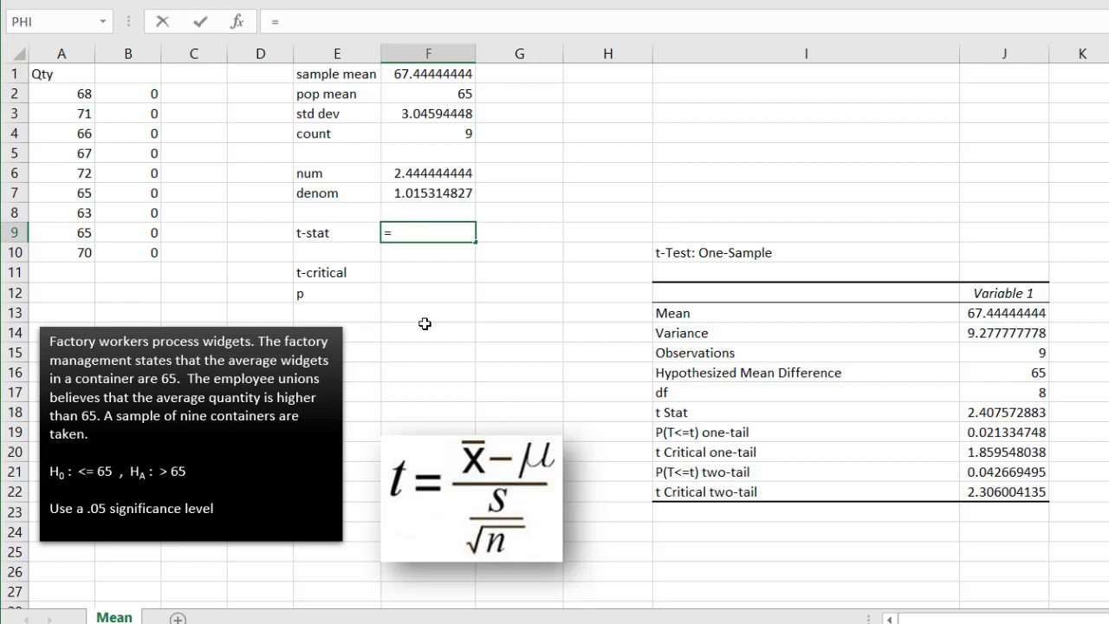
pyautogui.click(451, 171)
pyautogui.write('/')
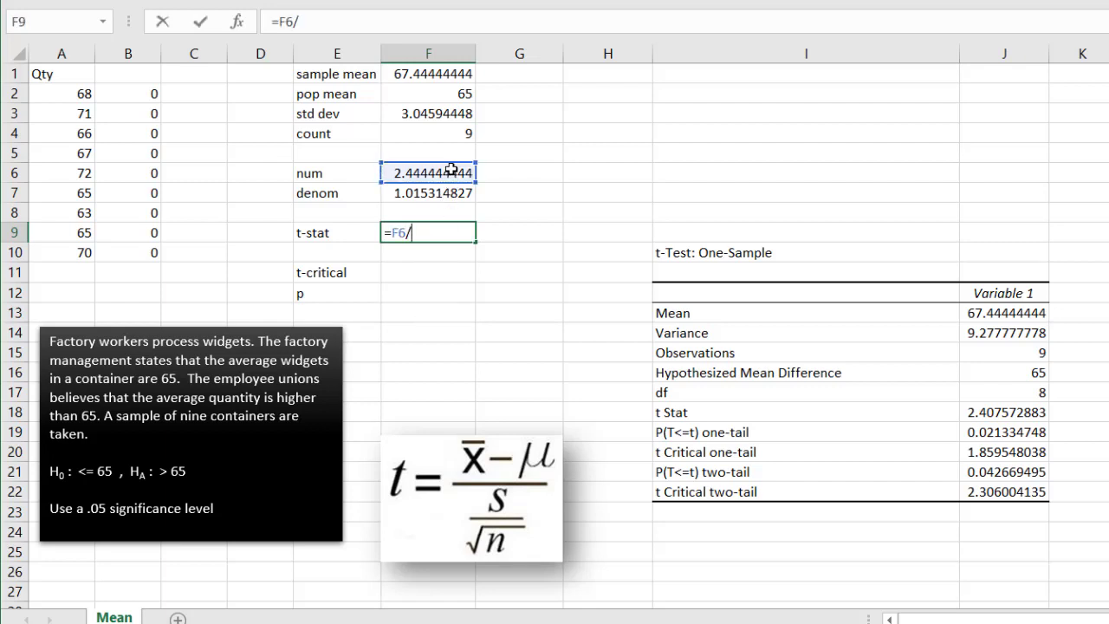
pyautogui.click(440, 192)
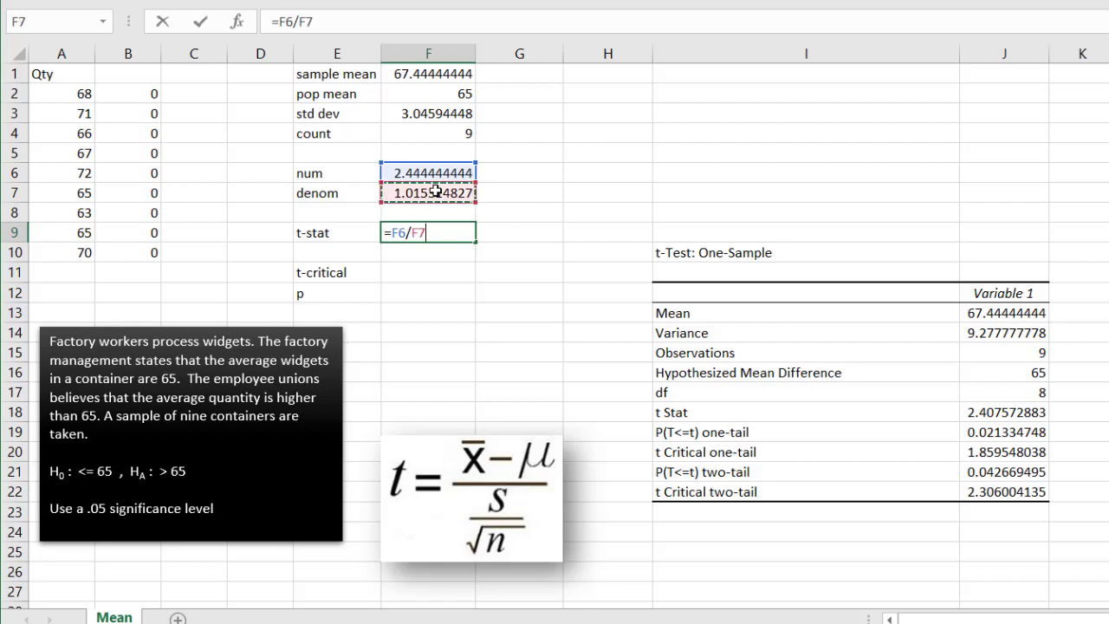
pyautogui.press('Return')
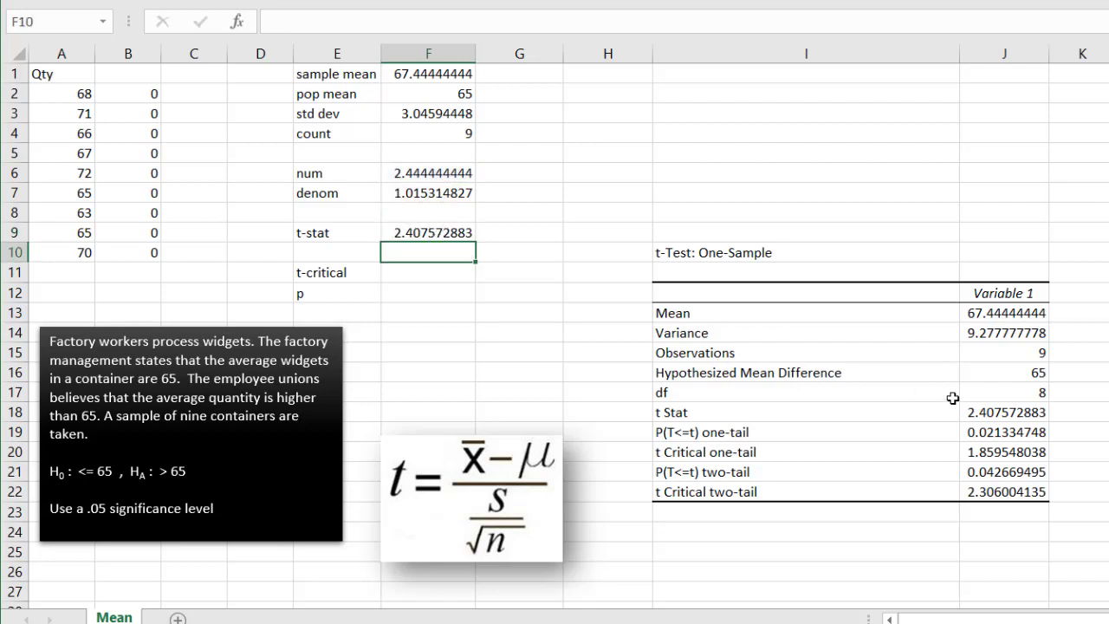
pyautogui.click(1006, 411)
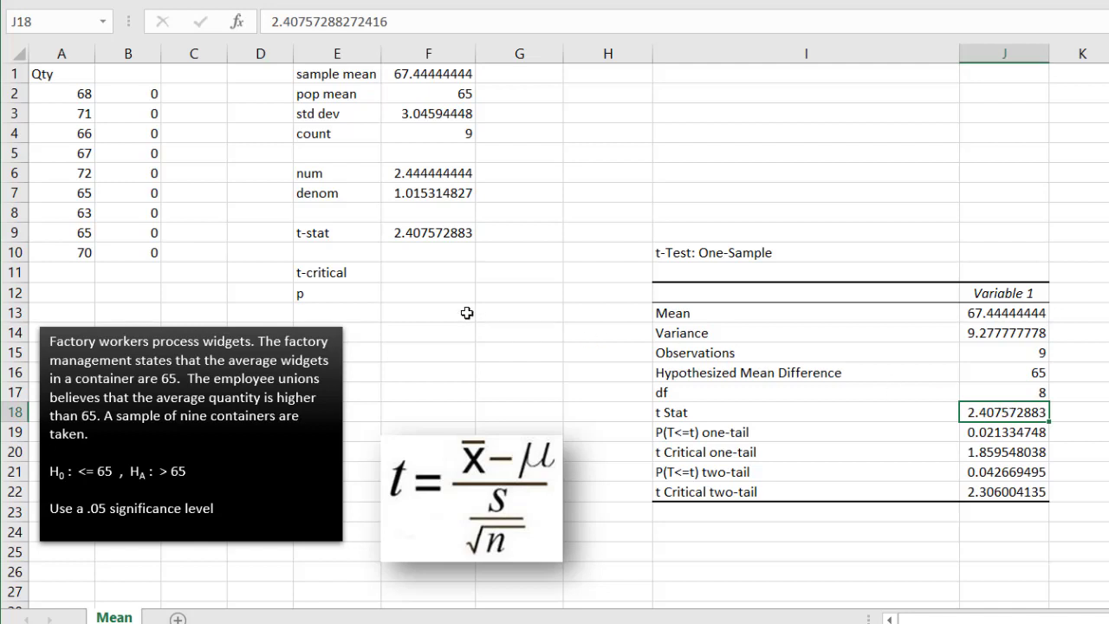
# - Calculate the one-tail critical t value in F11 with =T.INV(0.05,F4-1)
pyautogui.click(417, 274)
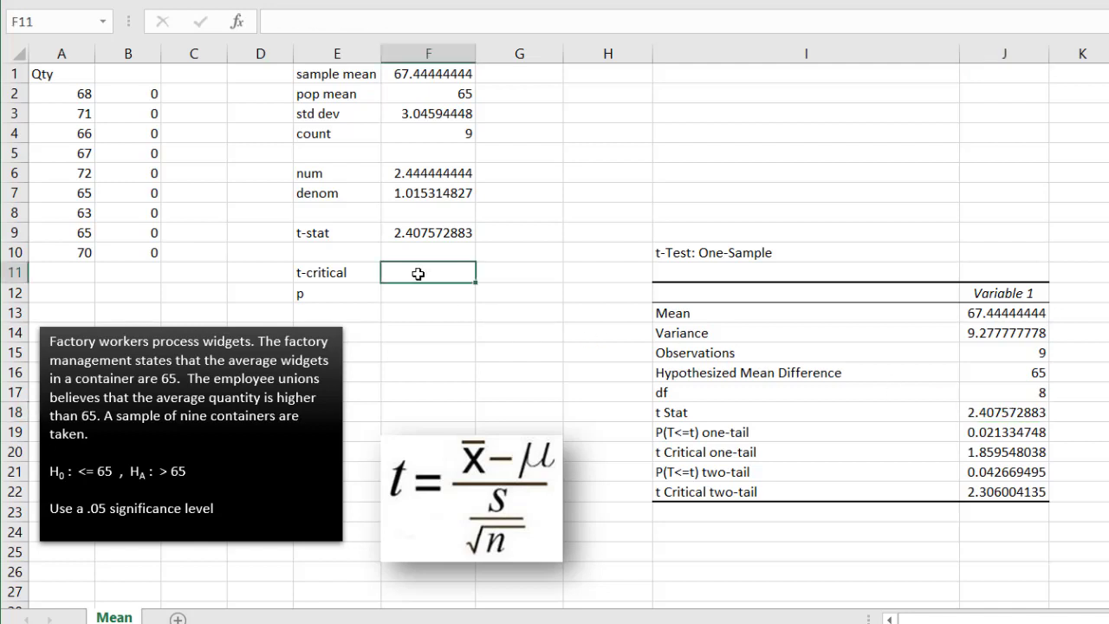
pyautogui.write('=t.in')
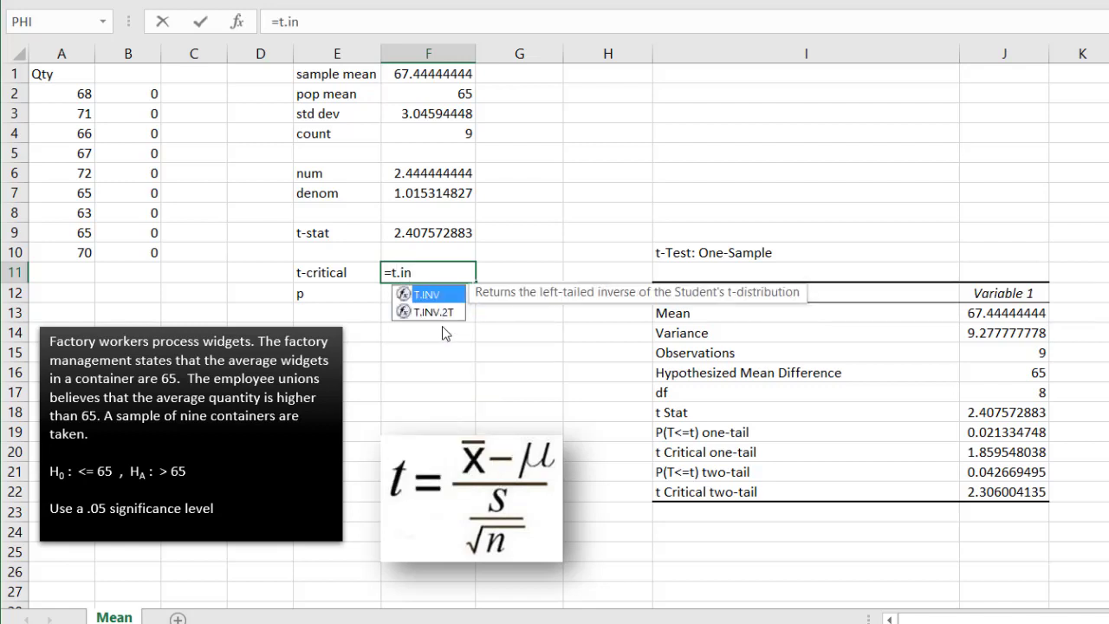
pyautogui.doubleClick(429, 295)
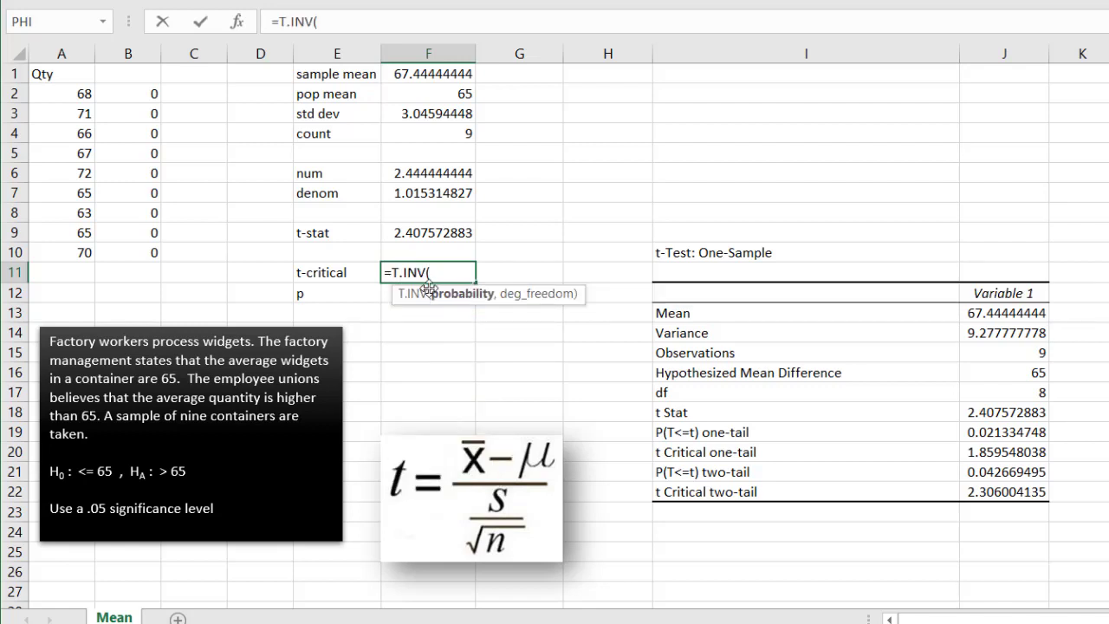
pyautogui.press('BackSpace')
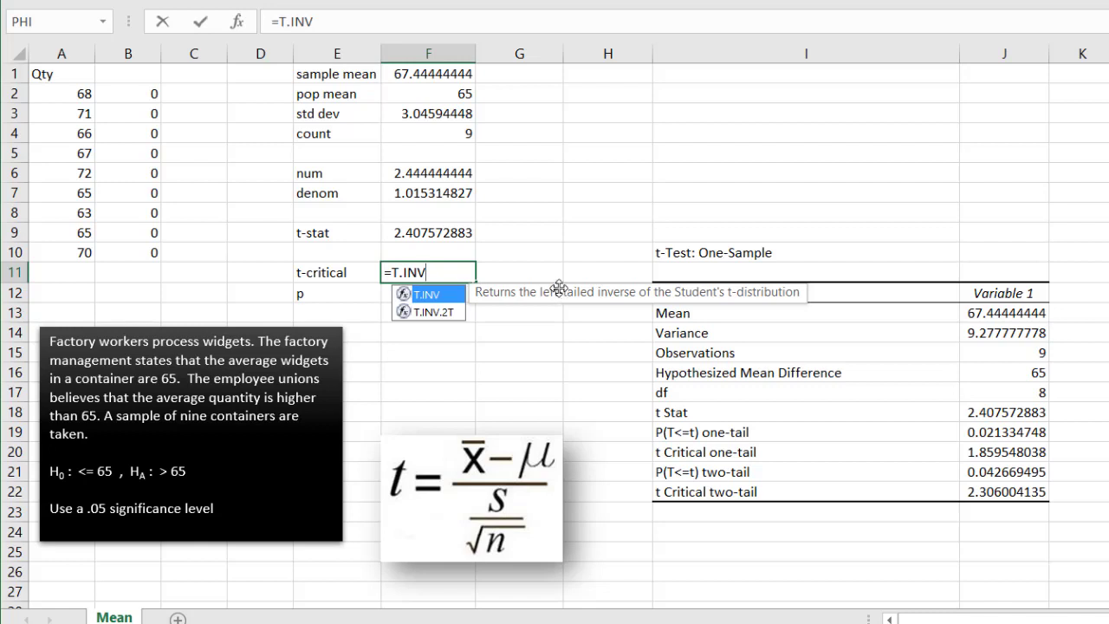
pyautogui.click(324, 20)
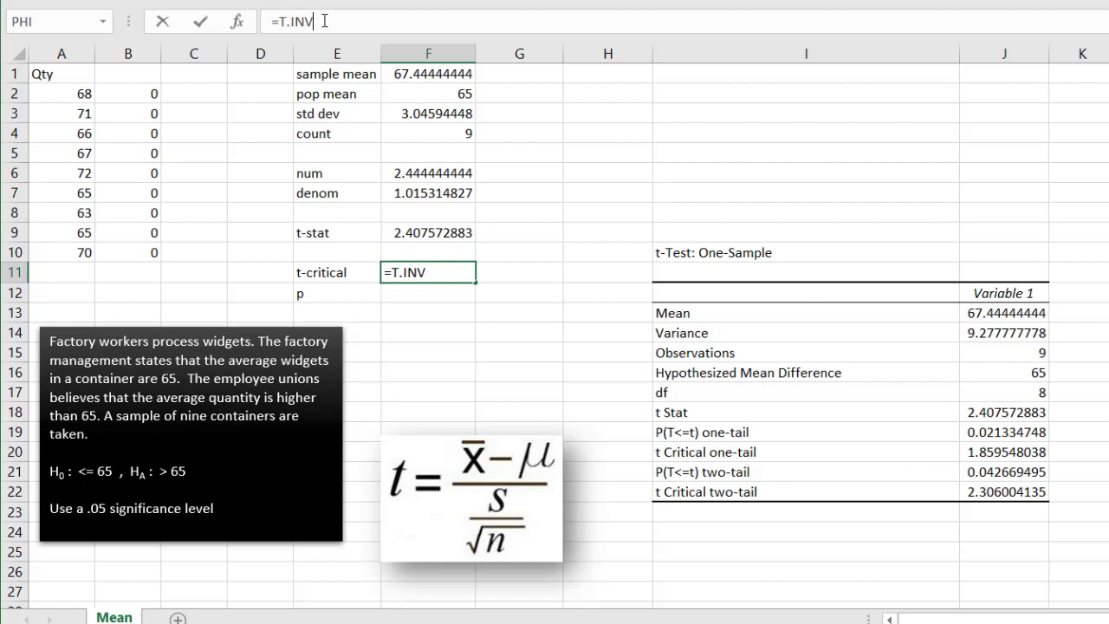
pyautogui.write('9')
pyautogui.press('BackSpace')
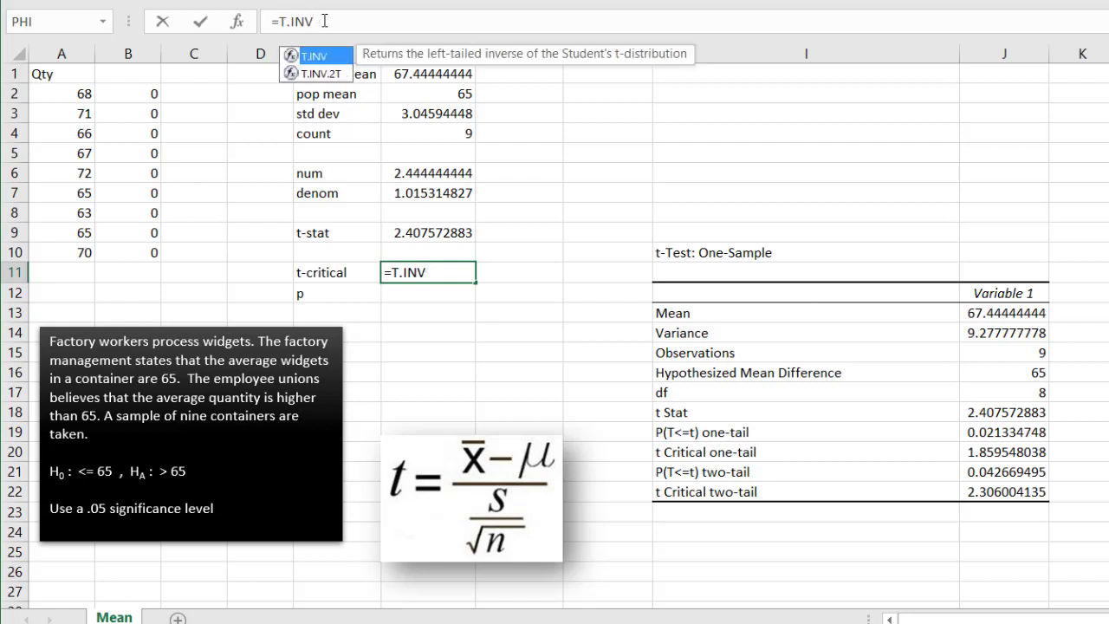
pyautogui.write('(')
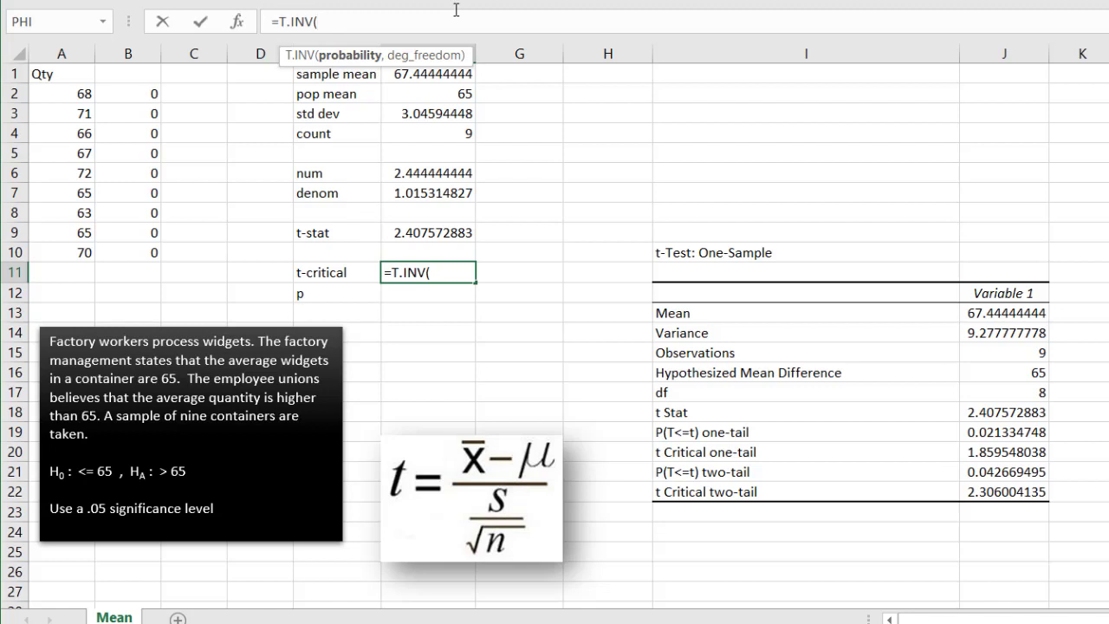
pyautogui.write('0.05,')
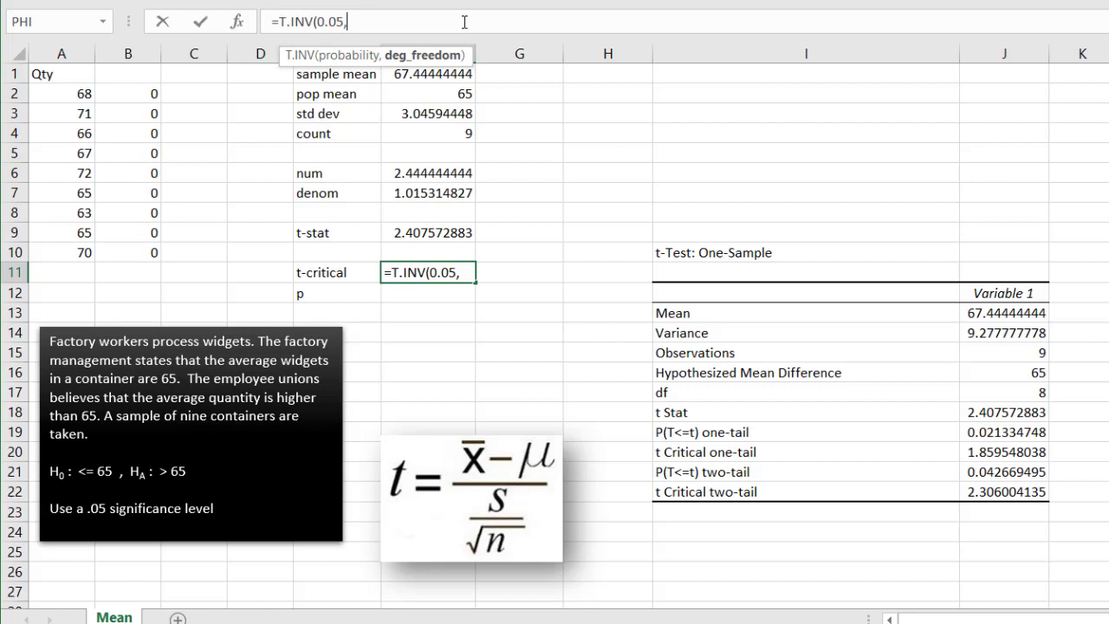
pyautogui.click(437, 139)
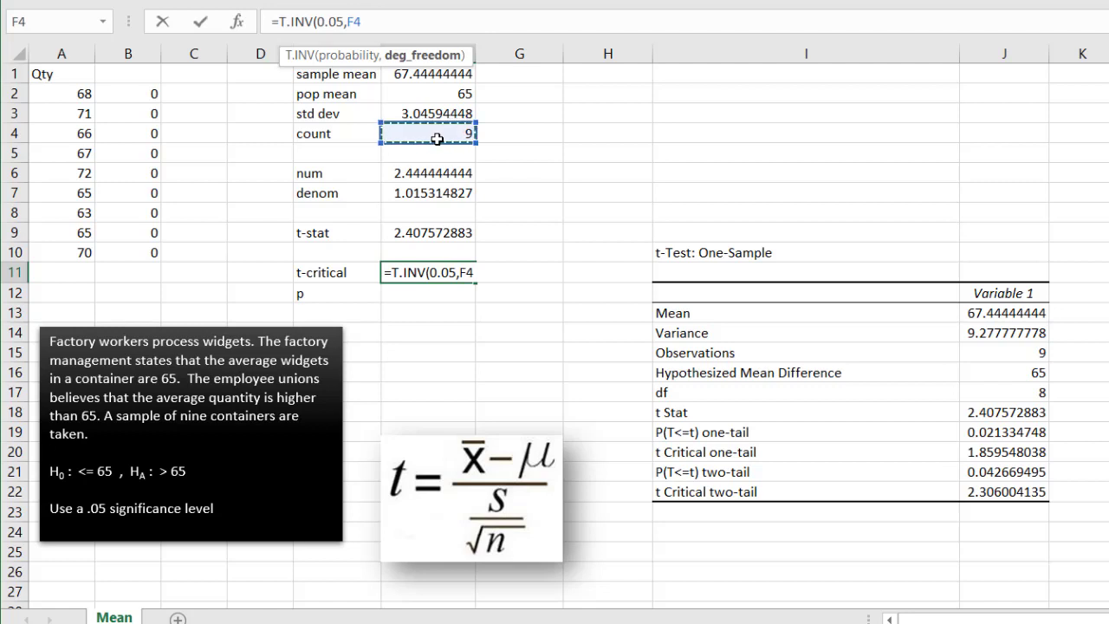
pyautogui.write('-')
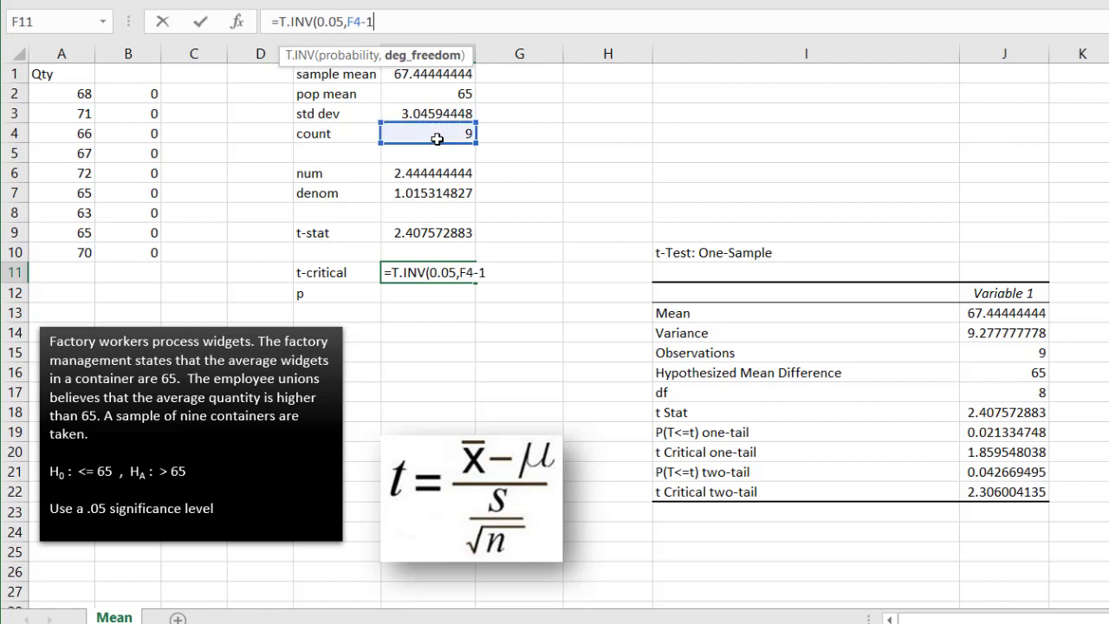
pyautogui.write('1)_')
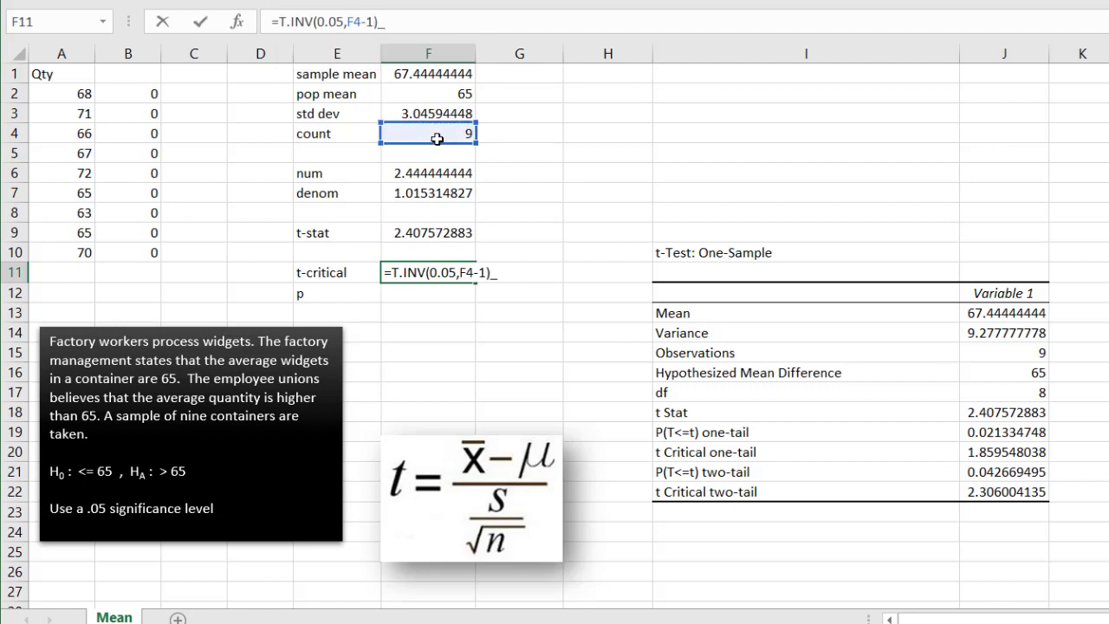
pyautogui.press('Return')
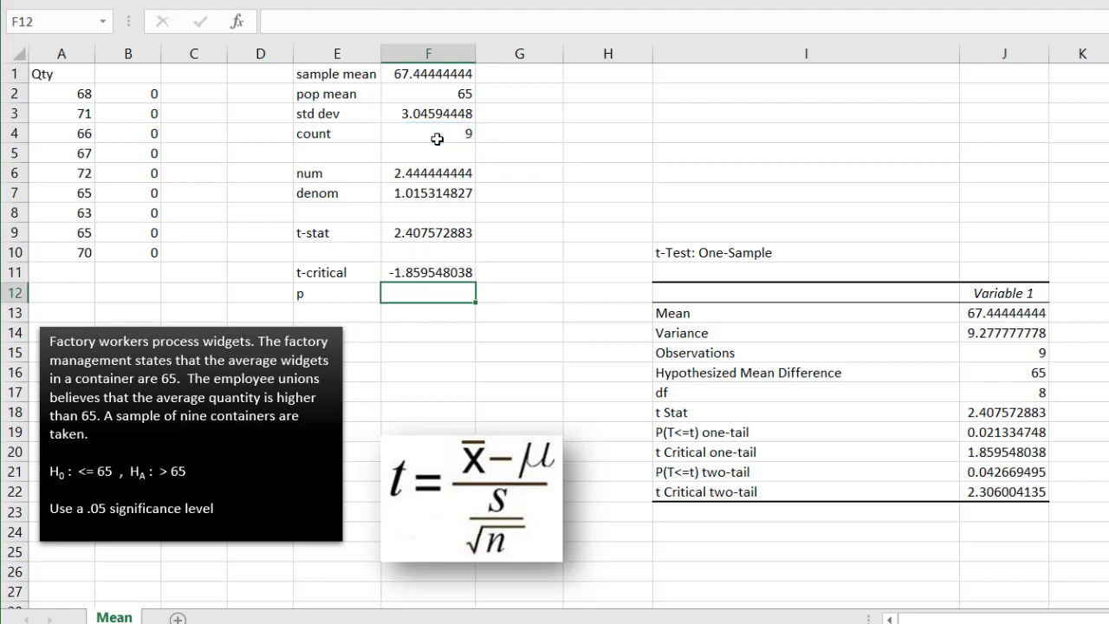
pyautogui.click(431, 268)
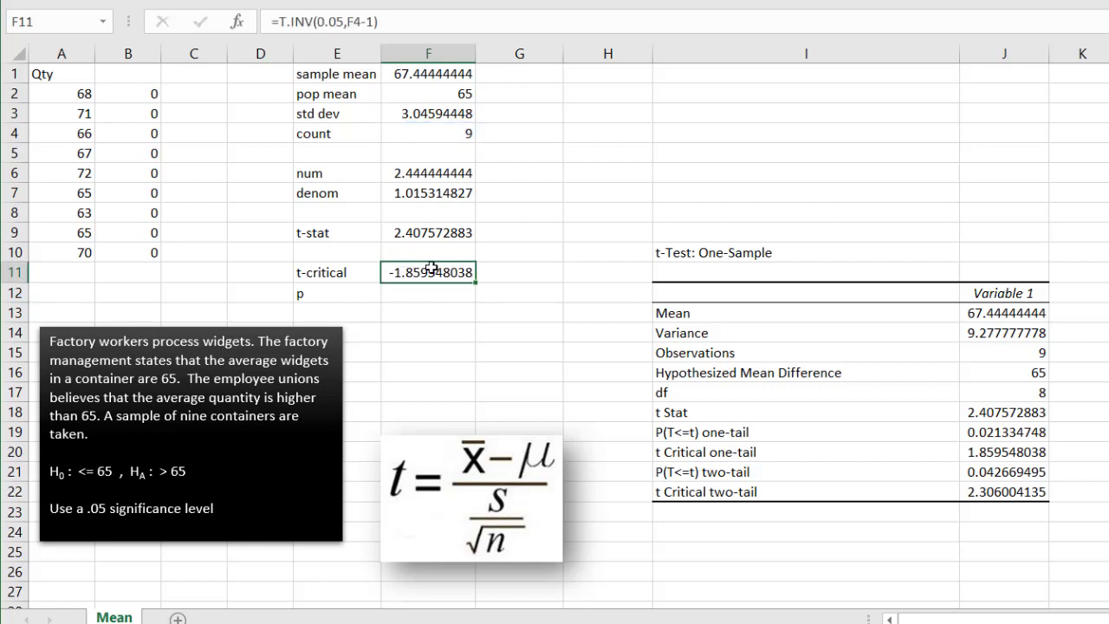
# - Make the critical t value in F11 absolute with =ABS(T.INV(0.05,F4-1)) and compare it with the t-stat in F9
pyautogui.click(1003, 453)
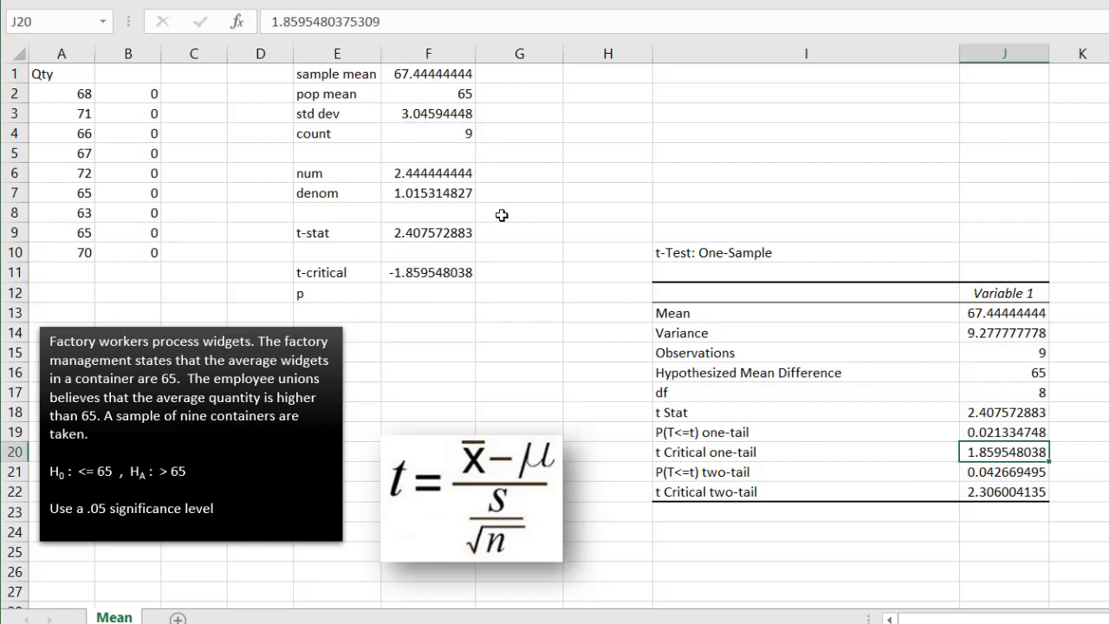
pyautogui.click(454, 271)
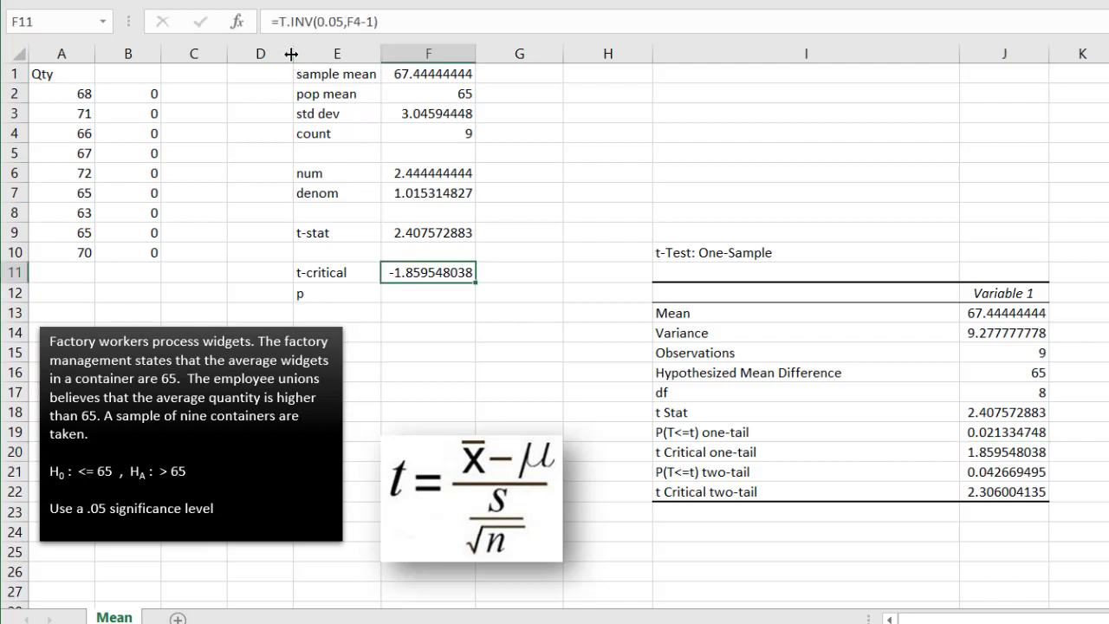
pyautogui.click(282, 24)
pyautogui.write('abs')
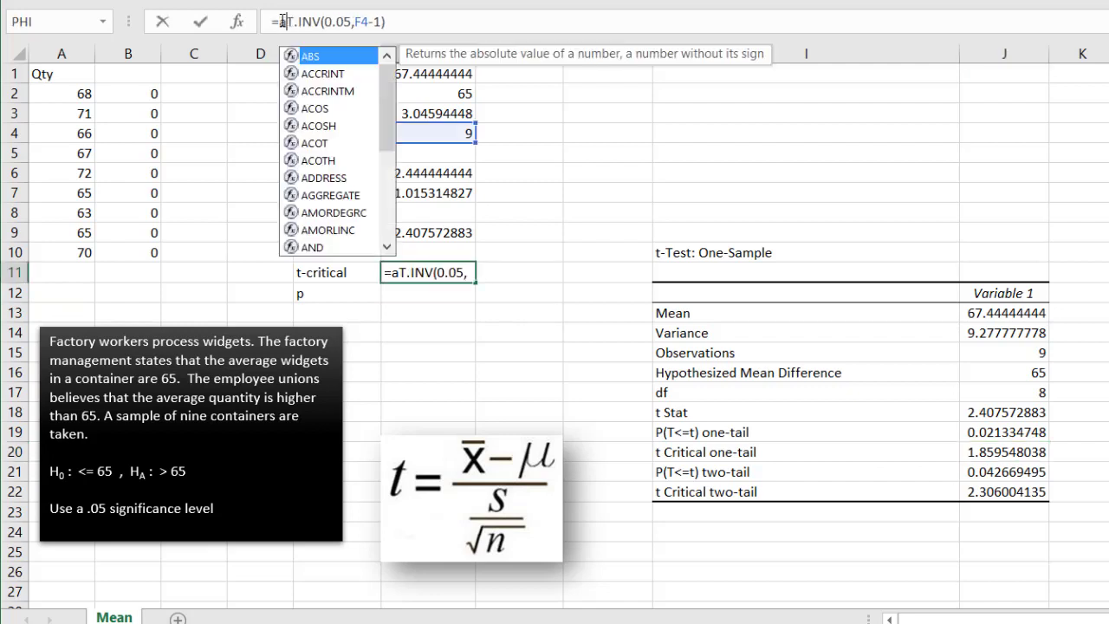
pyautogui.write('(')
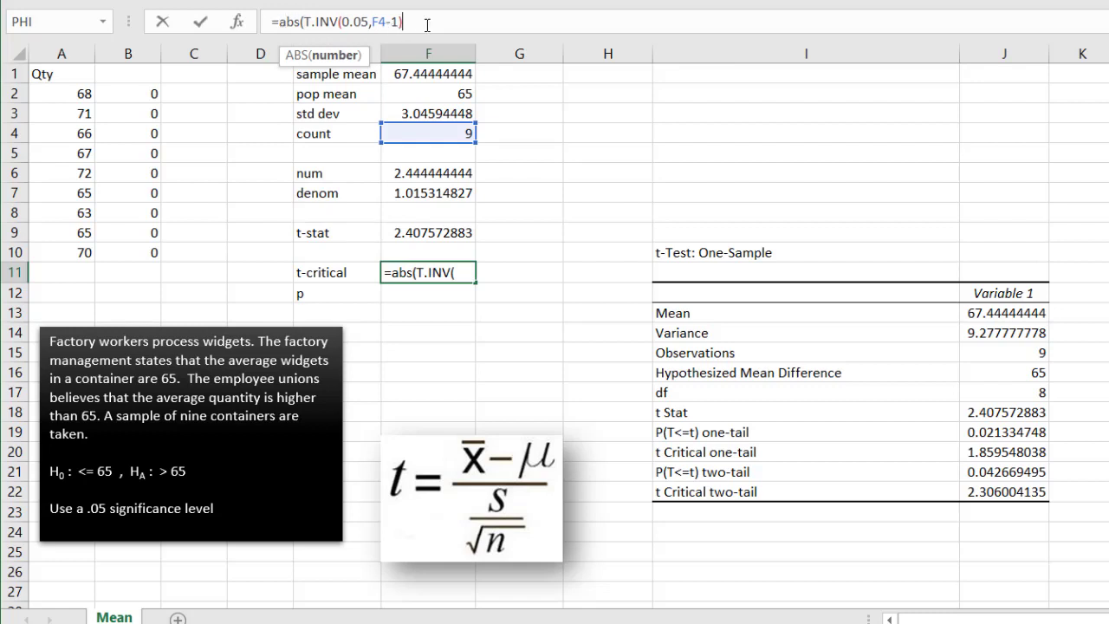
pyautogui.write(')')
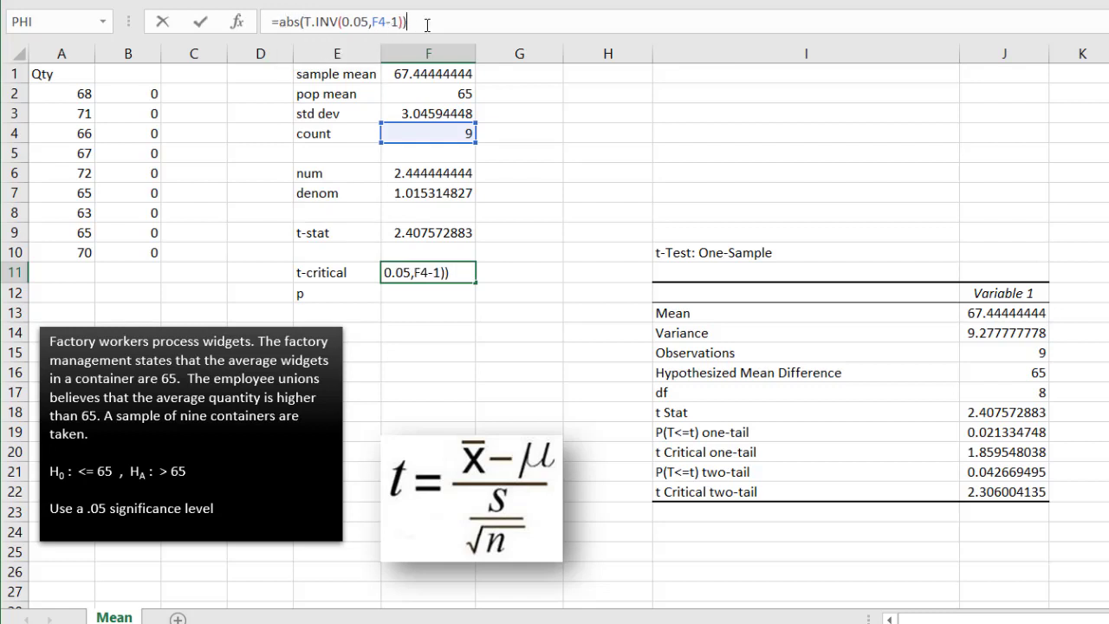
pyautogui.press('Return')
pyautogui.click(432, 272)
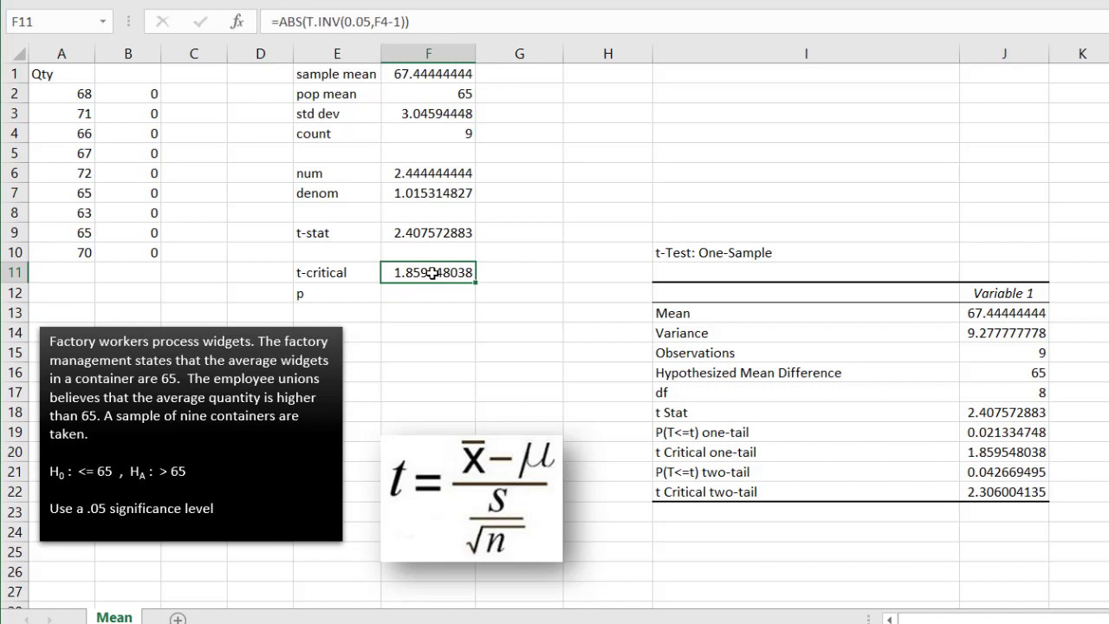
pyautogui.click(420, 224)
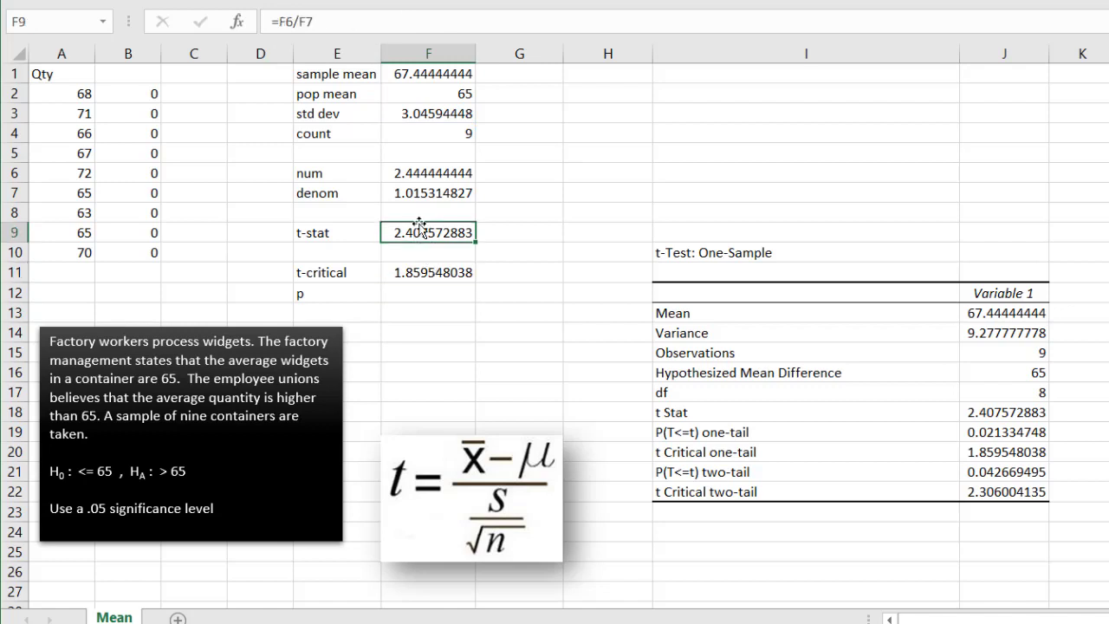
pyautogui.click(421, 272)
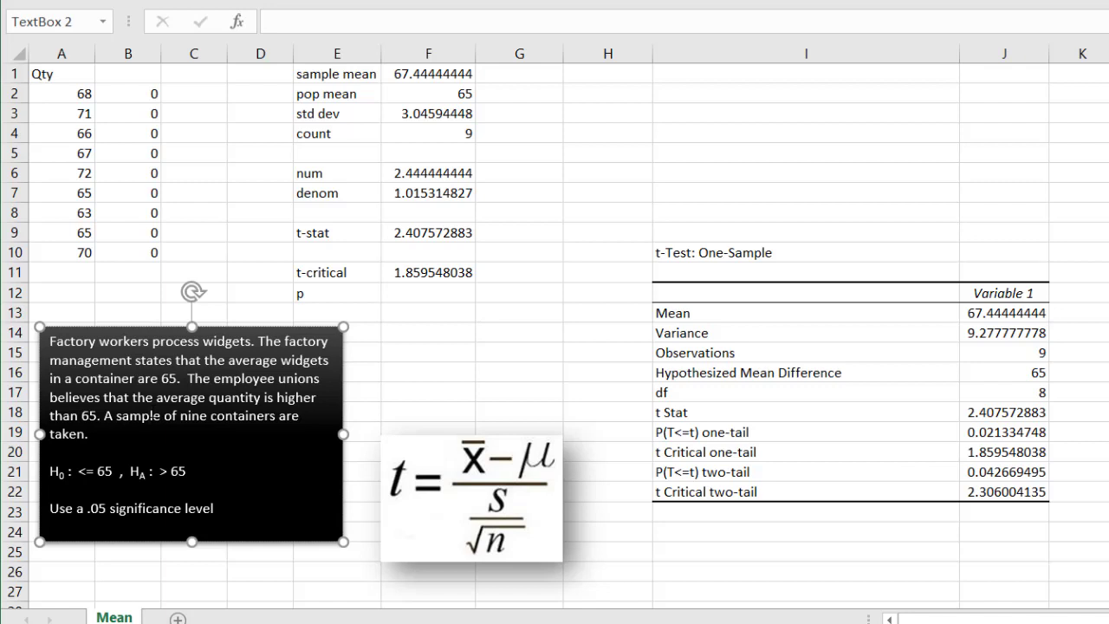
# - Calculate the right-tailed p-value in F12 from the t-stat and degrees of freedom with =T.DIST.RT(F9,F4-1)
pyautogui.click(404, 296)
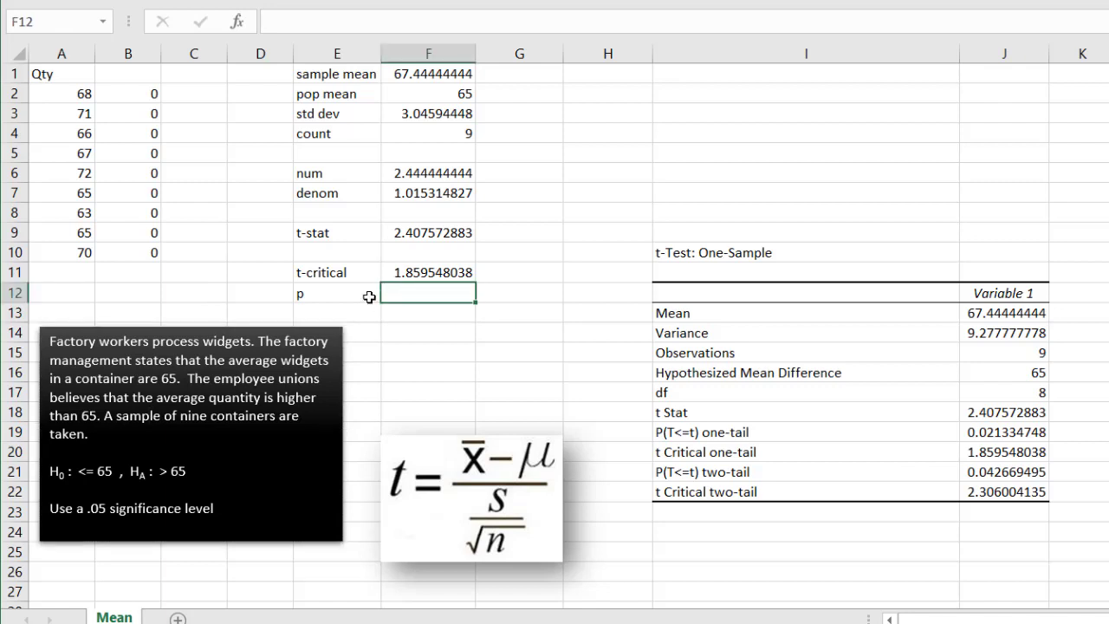
pyautogui.doubleClick(402, 299)
pyautogui.write('=t')
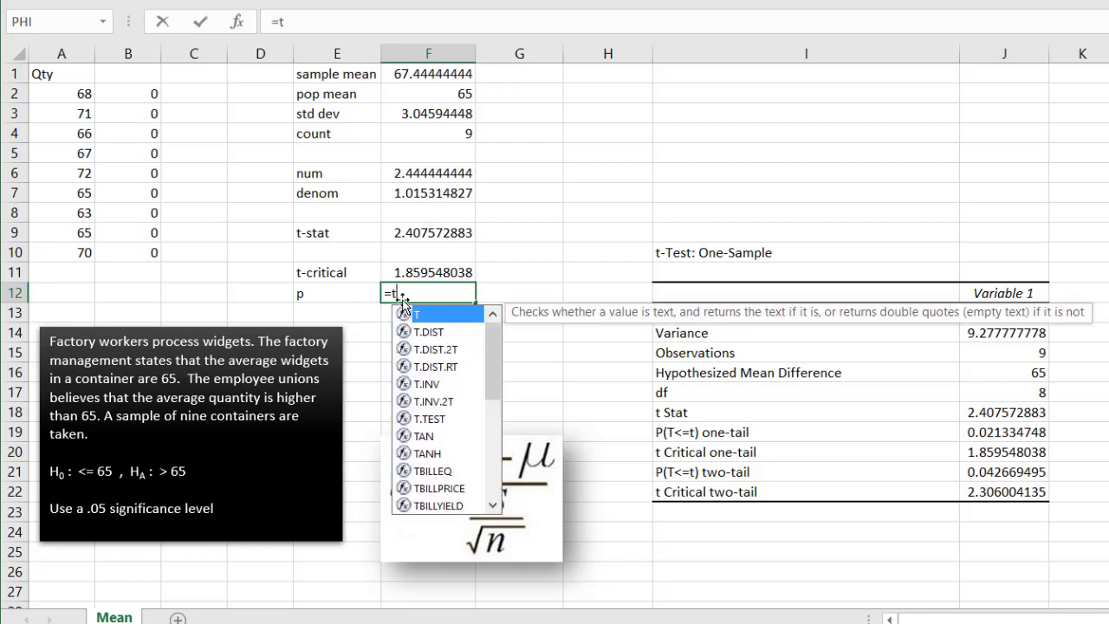
pyautogui.doubleClick(443, 370)
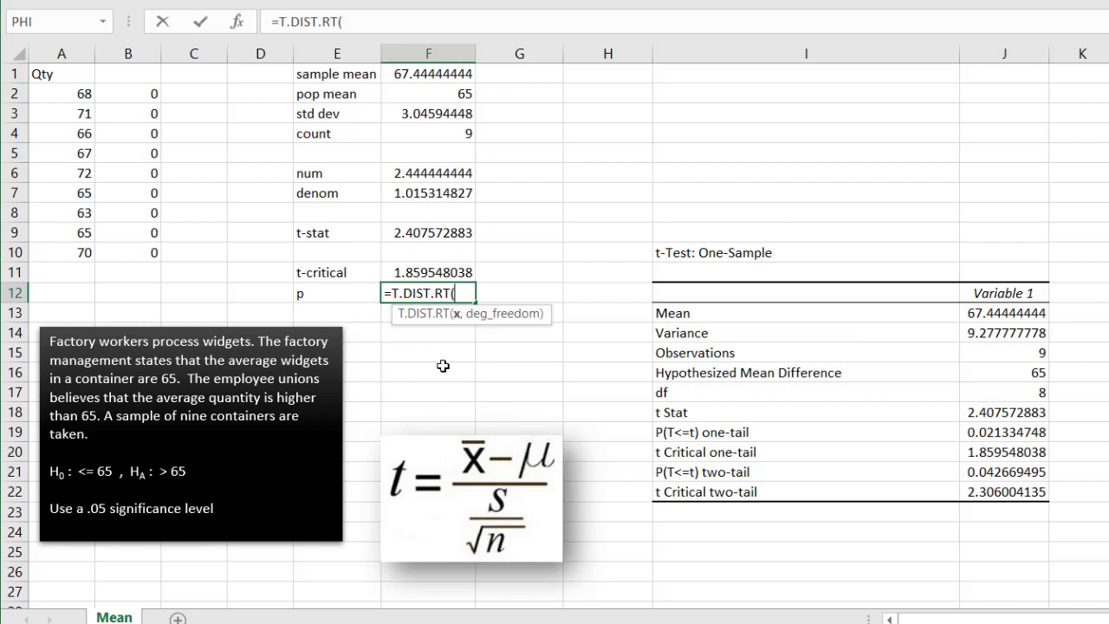
pyautogui.click(433, 234)
pyautogui.write(',')
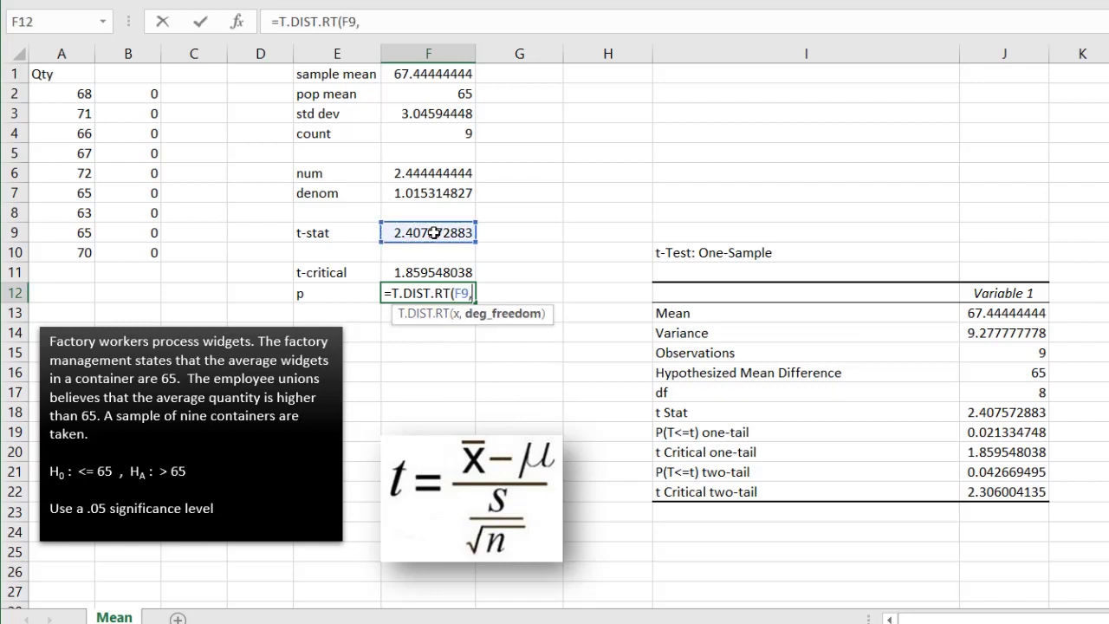
pyautogui.click(435, 135)
pyautogui.write('-1')
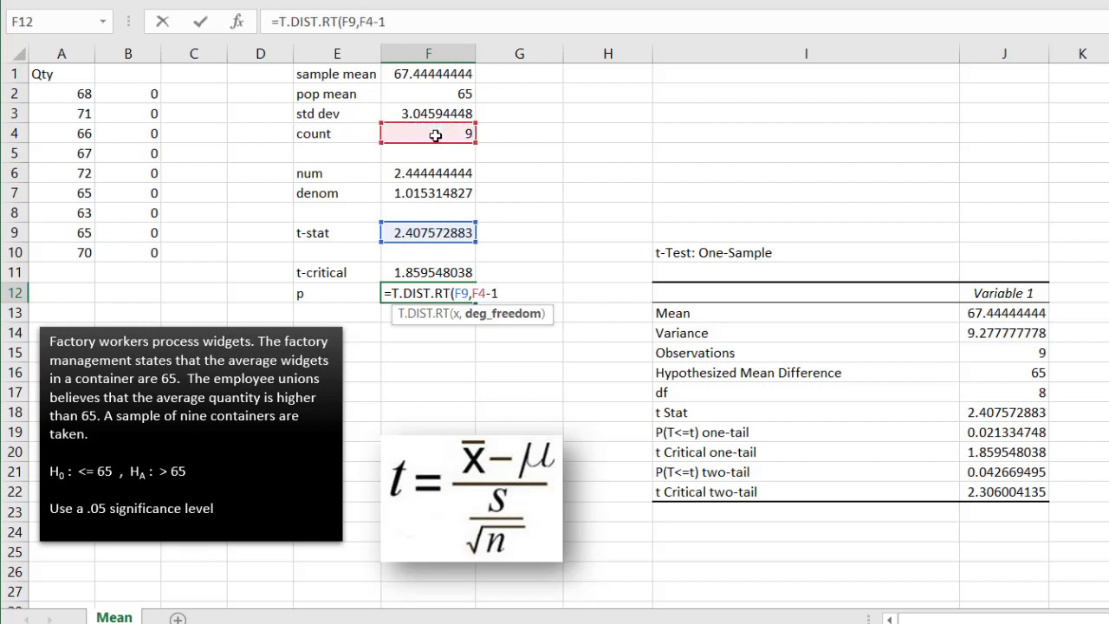
pyautogui.write(')')
pyautogui.press('Return')
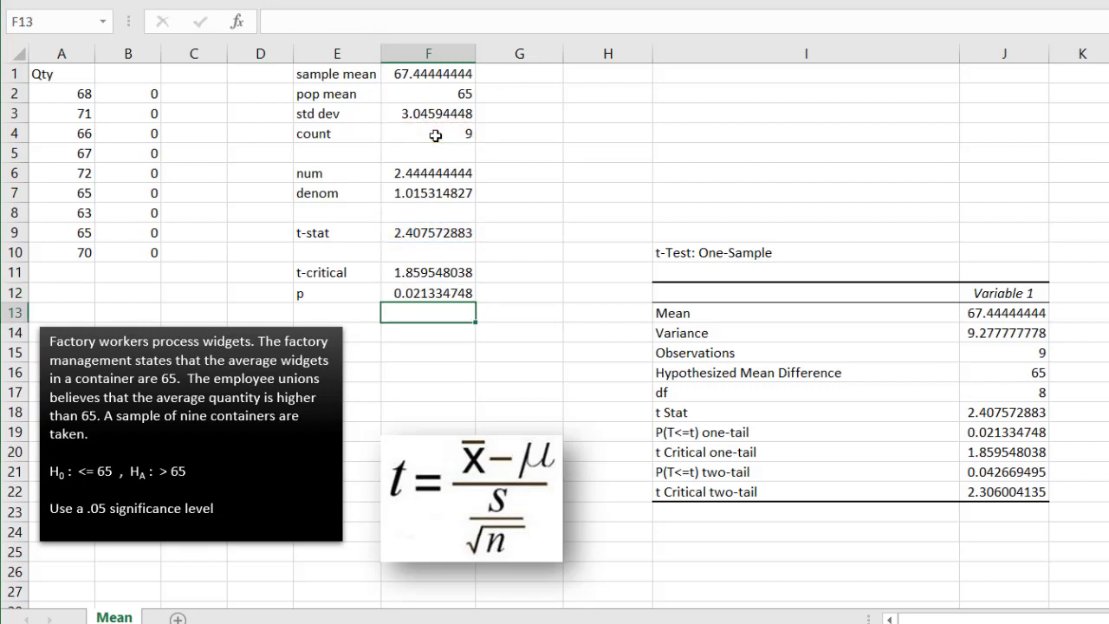
# - Compare the p-value in F12 with the output table's one-tail P value and the .05 significance level in the problem text
pyautogui.click(403, 293)
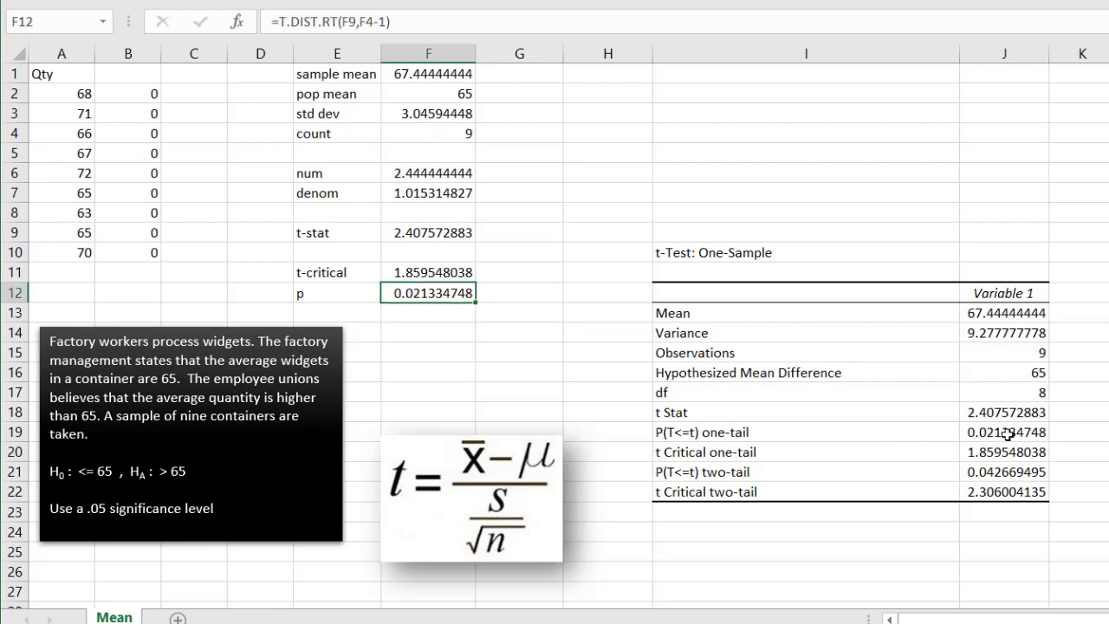
pyautogui.click(1008, 435)
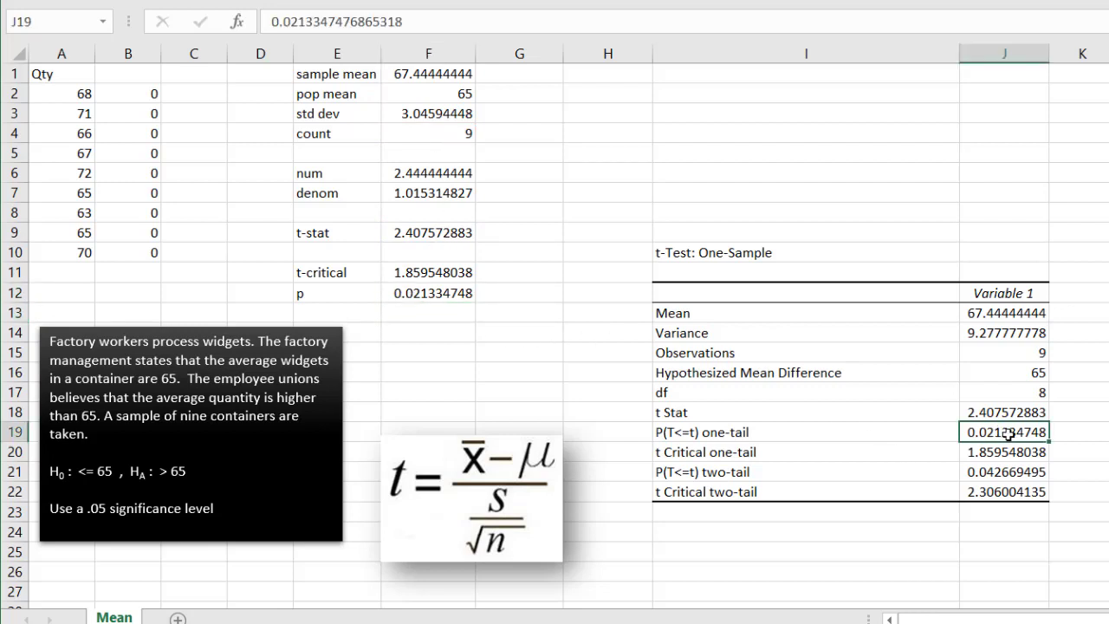
pyautogui.click(418, 291)
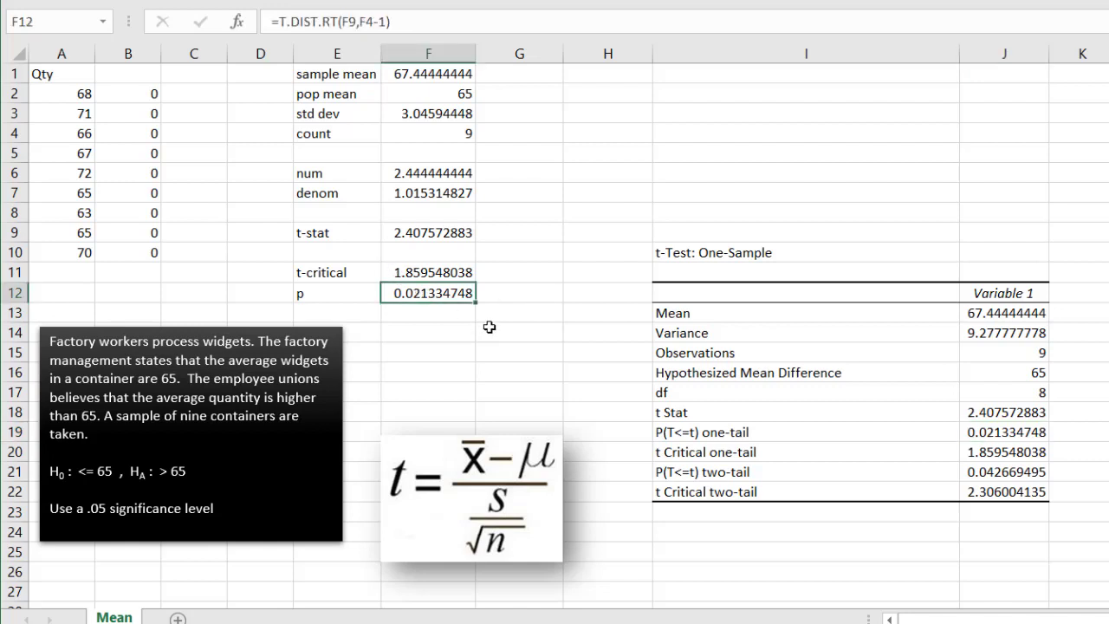
pyautogui.doubleClick(97, 508)
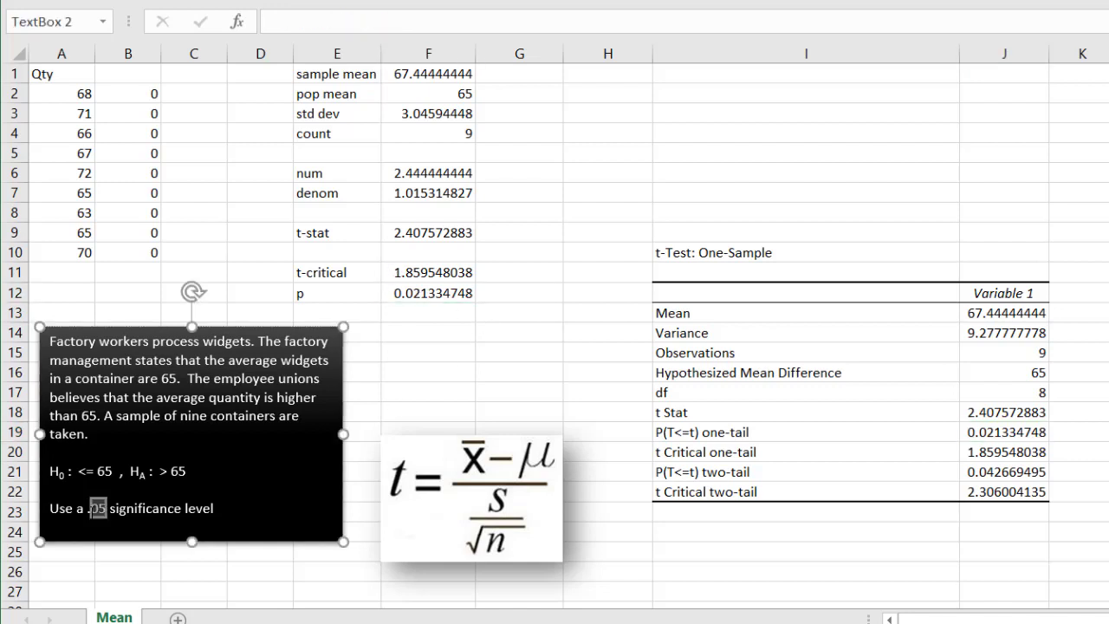
pyautogui.click(420, 356)
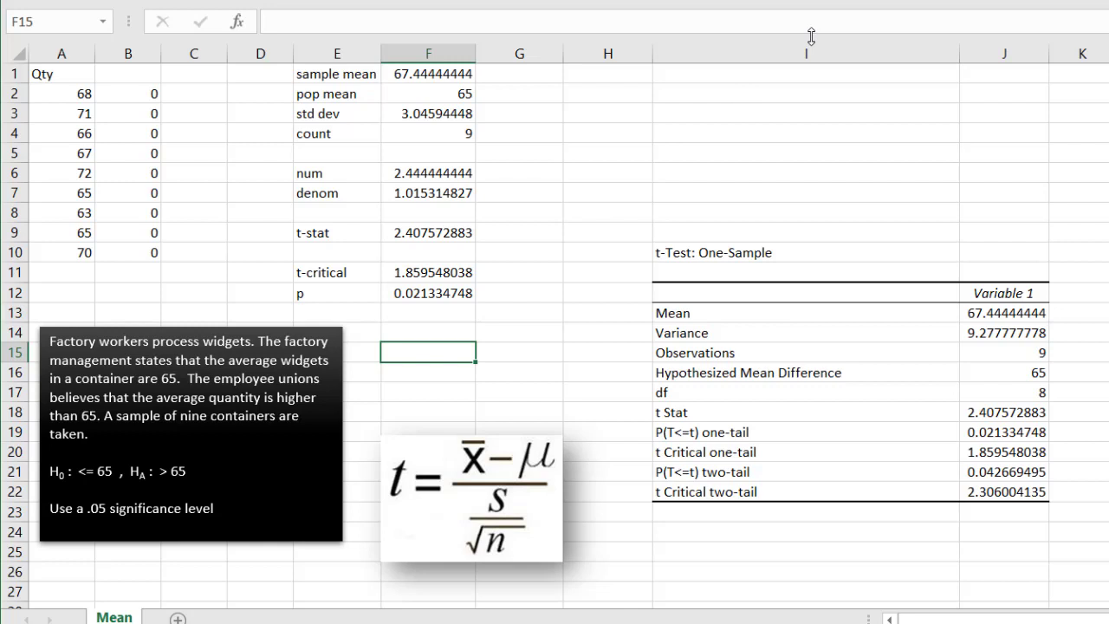
# - Review the t-test output table alongside the manual calculations in column F, including the numerator, critical t value and p-value
pyautogui.click(841, 390)
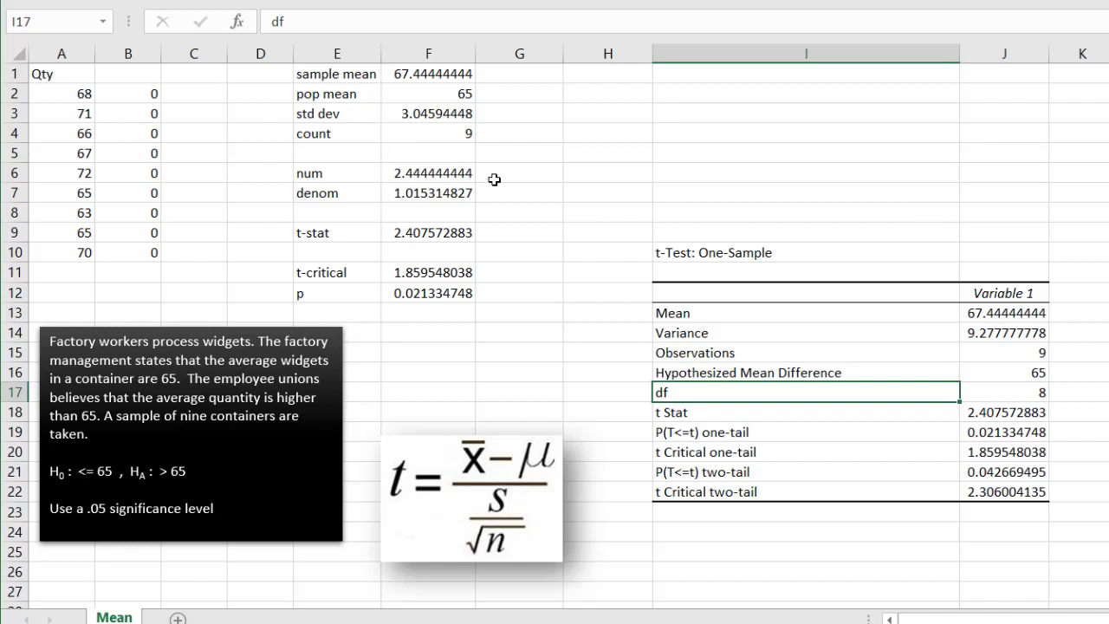
pyautogui.click(1003, 53)
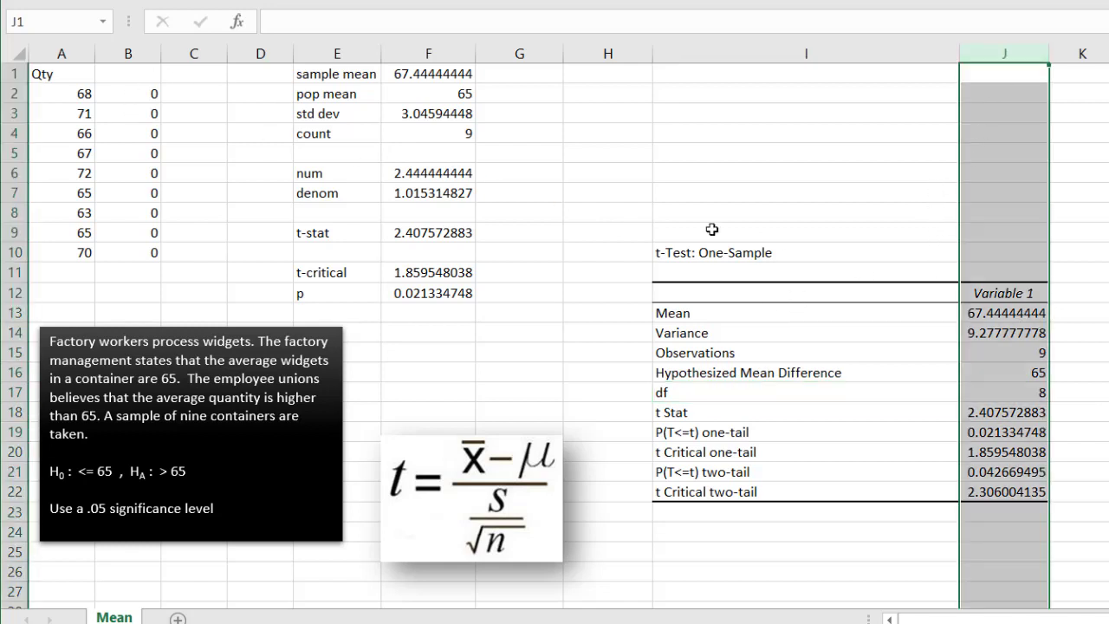
pyautogui.click(411, 48)
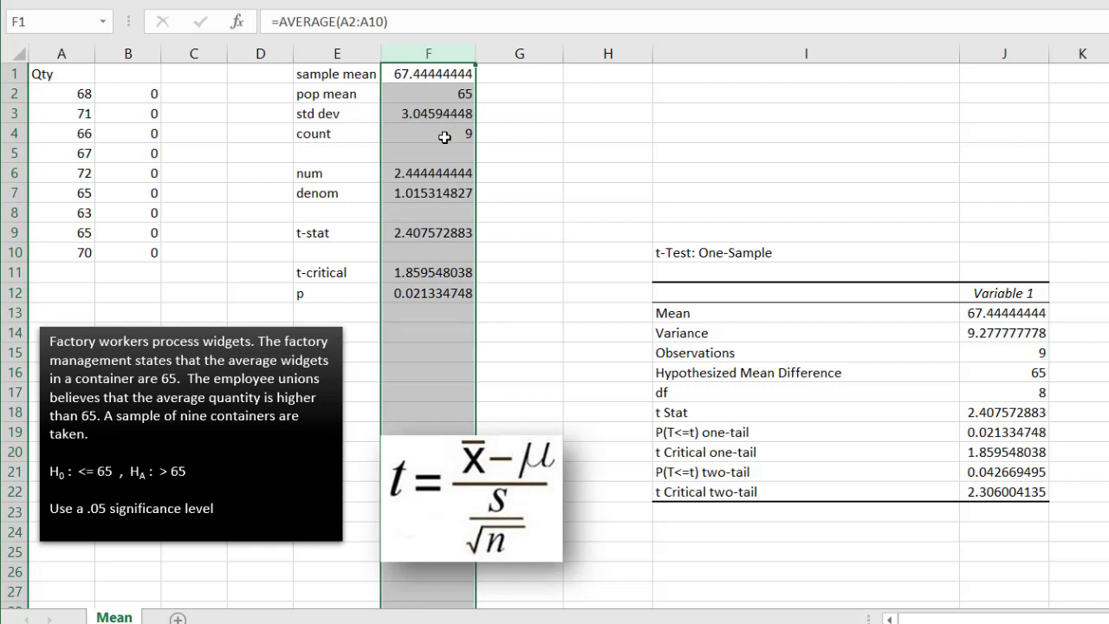
pyautogui.click(457, 177)
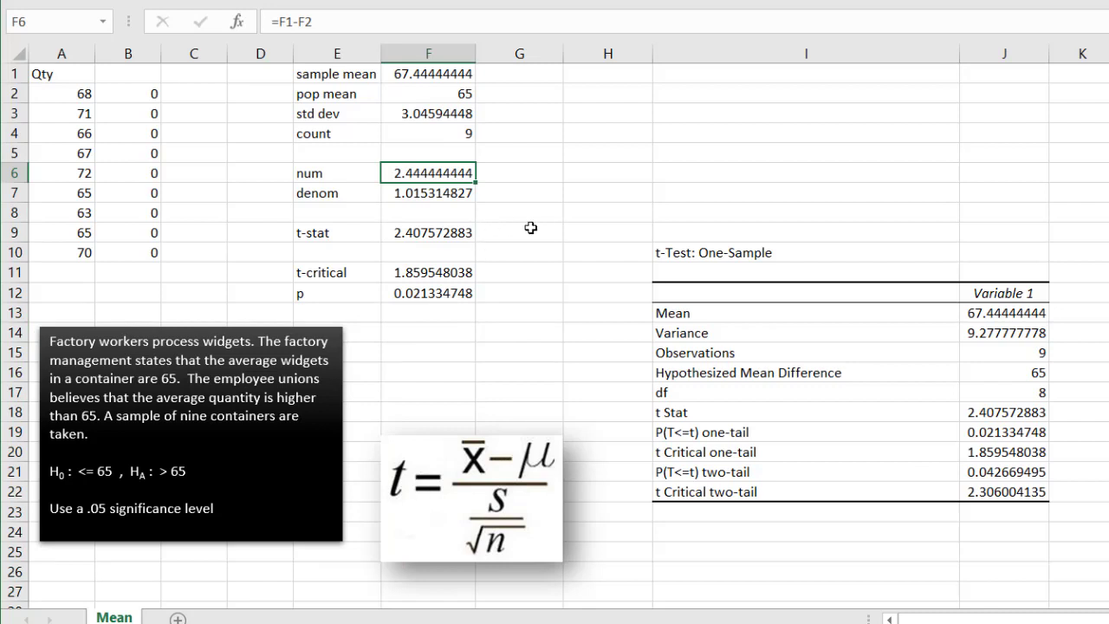
pyautogui.click(415, 273)
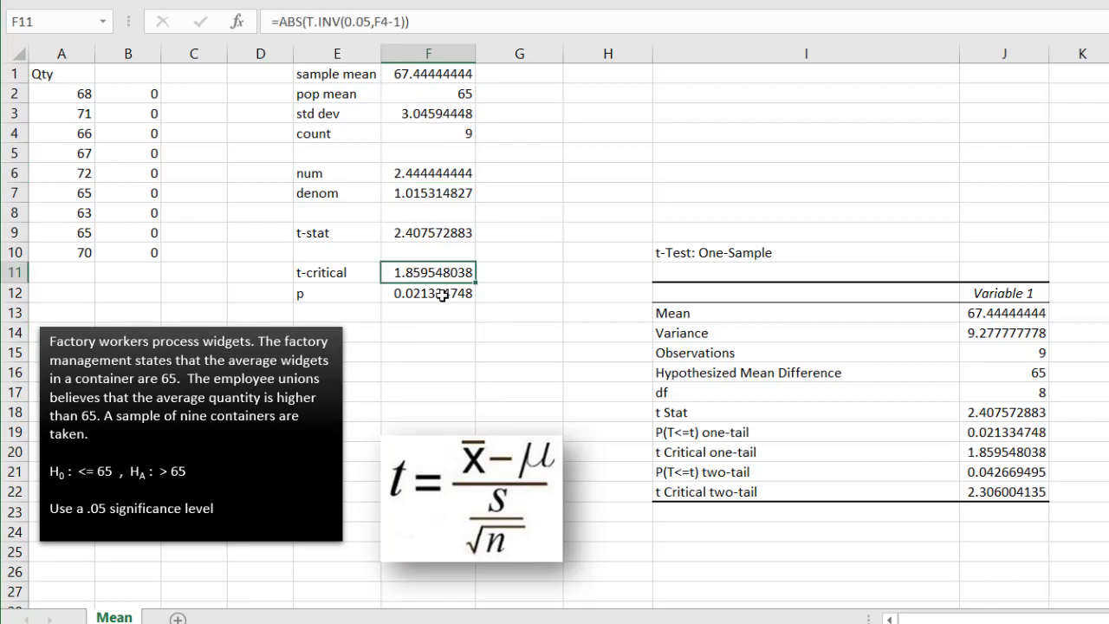
pyautogui.click(442, 294)
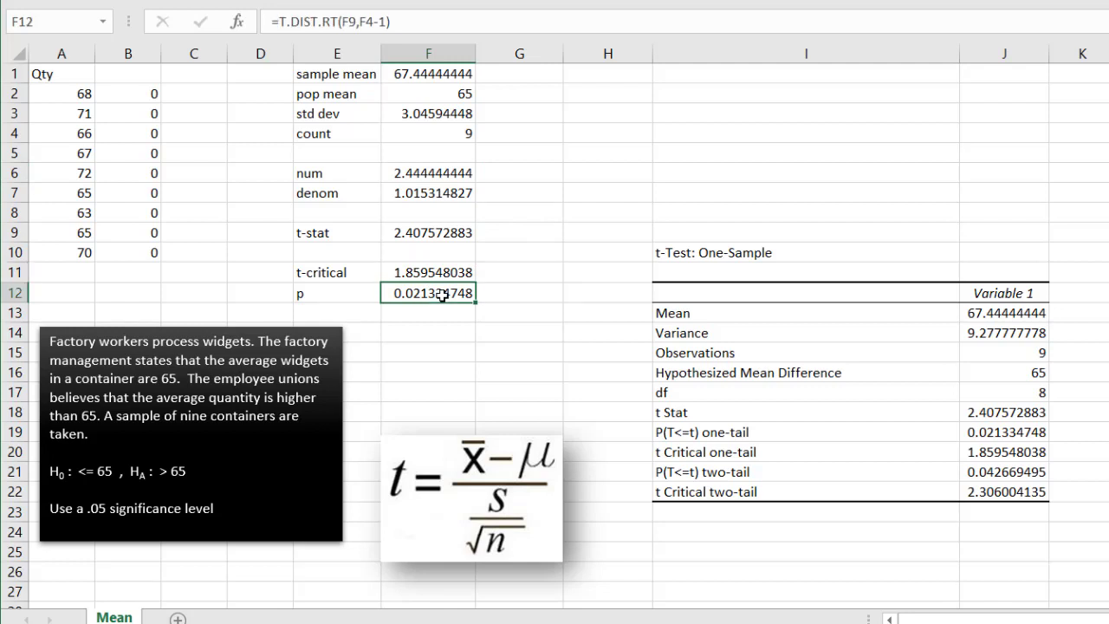